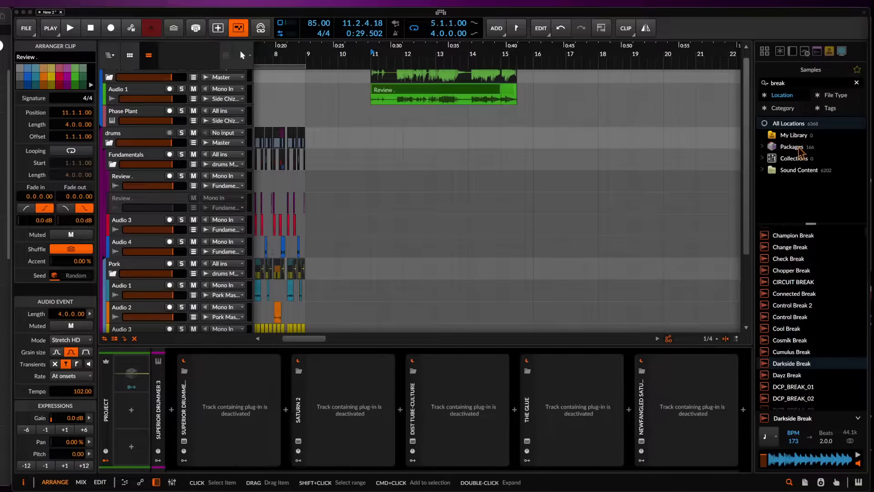
Audition the Review clip on the Audio 1 track from several points to find a short slice worth isolating
click(450, 92)
scroll(451, 92, up, 5)
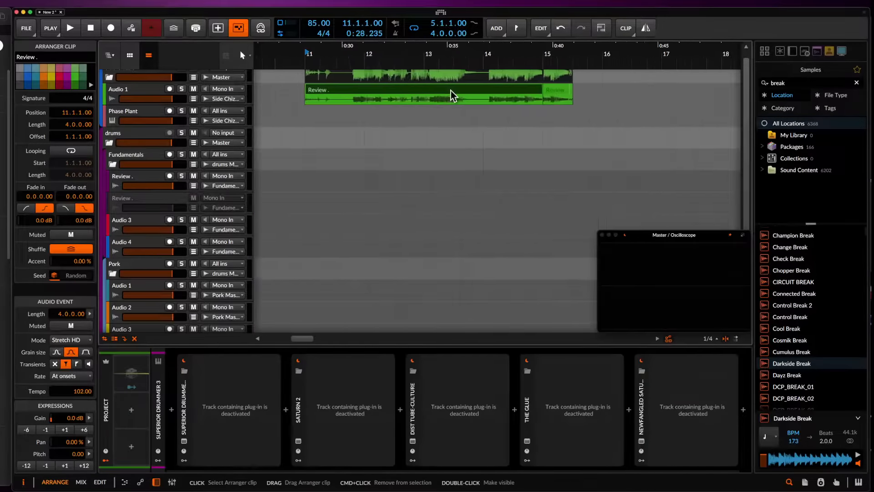
click(414, 98)
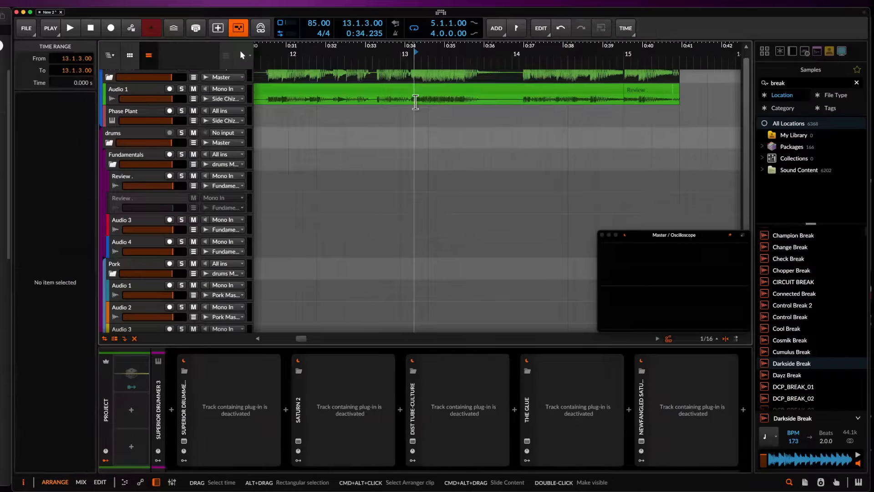
key(space)
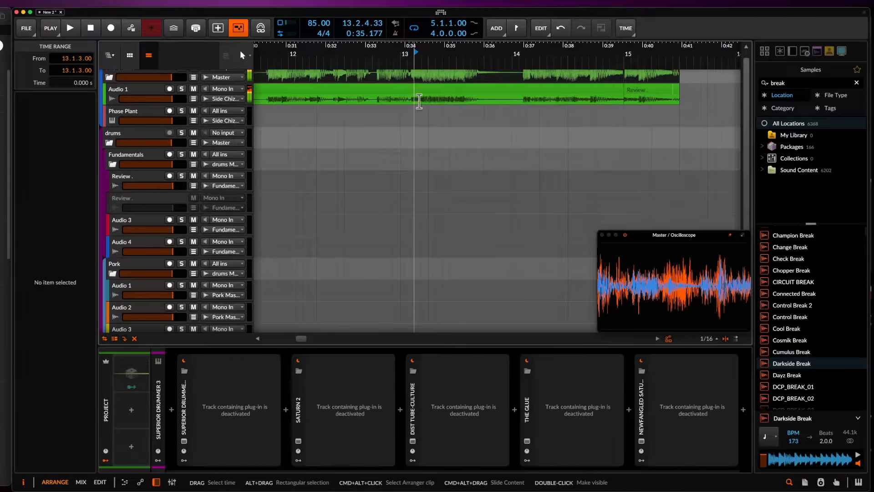
click(421, 101)
click(375, 99)
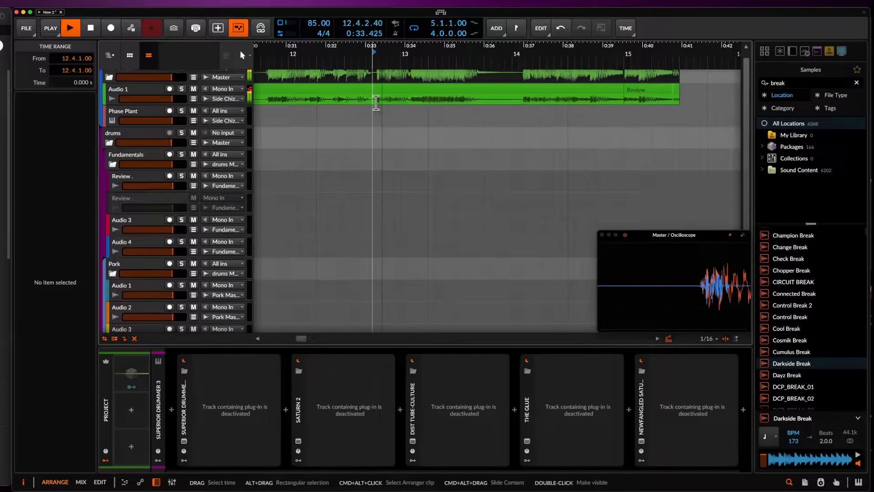
scroll(273, 102, up, 3)
click(277, 102)
key(space)
key(space)
key(space)
key(space)
Split off the two-sixteenth slice of the Review clip at 11.4.2.00 and move it to empty space at 16.1.1.00
drag(276, 102, 298, 102)
key(super+e)
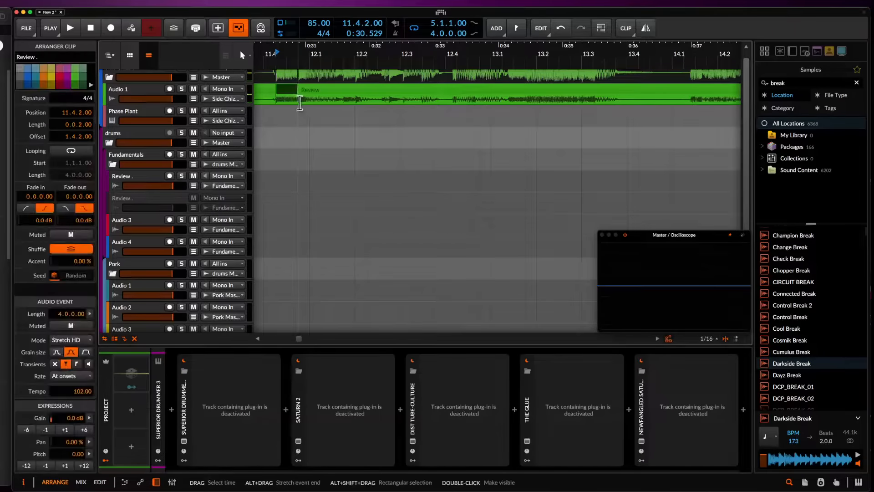
scroll(288, 94, down, 3)
key(Delete)
scroll(287, 94, down, 3)
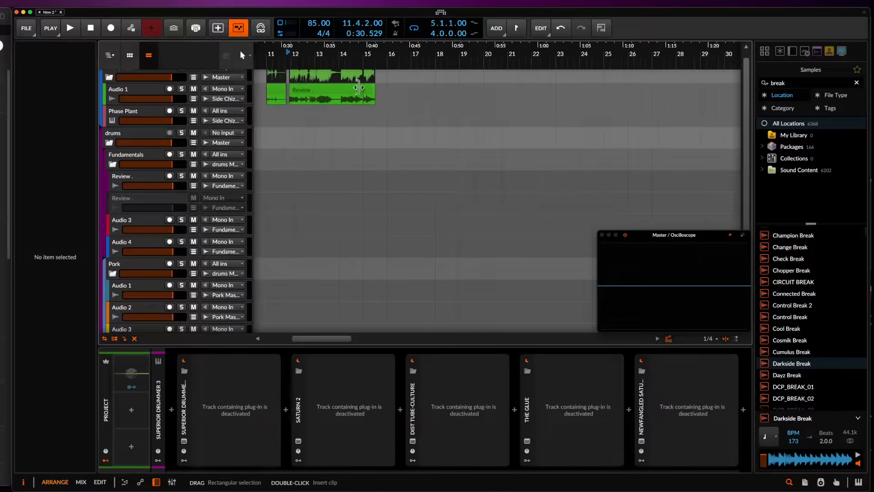
click(392, 101)
scroll(398, 89, up, 4)
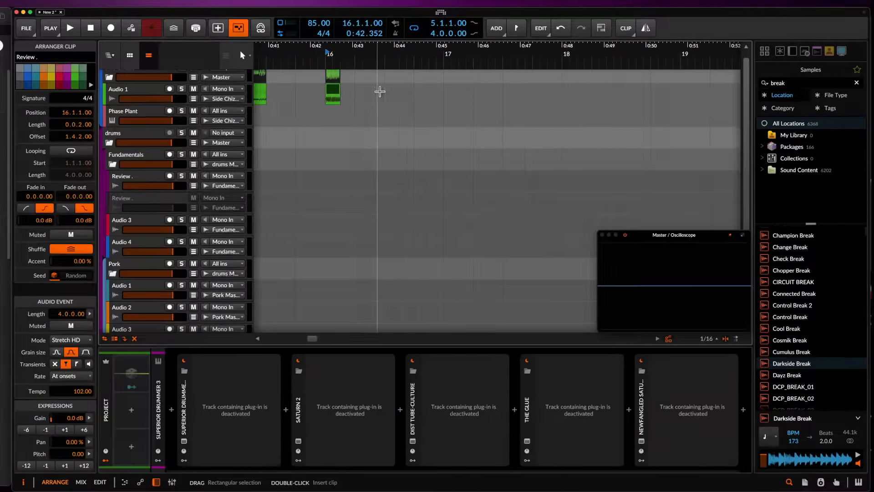
scroll(373, 93, up, 4)
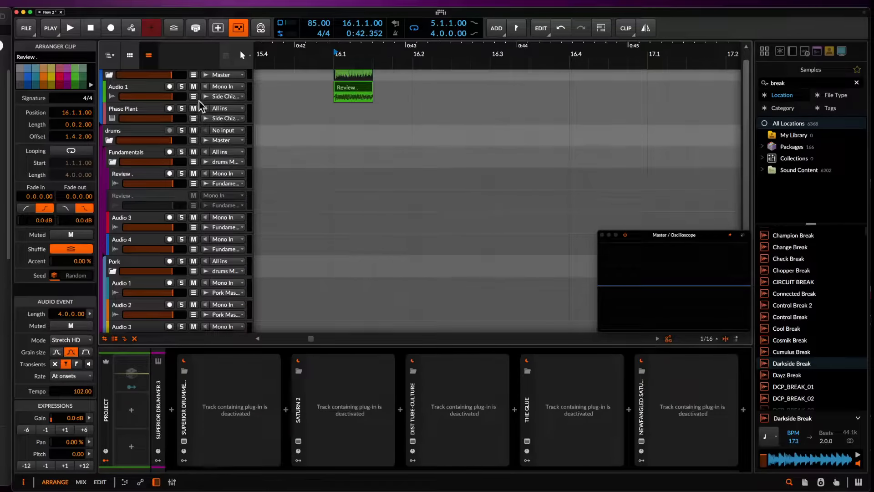
Solo the Audio 1 track and pitch the isolated slice down 12 semitones, auditioning it before and after
click(182, 86)
key(space)
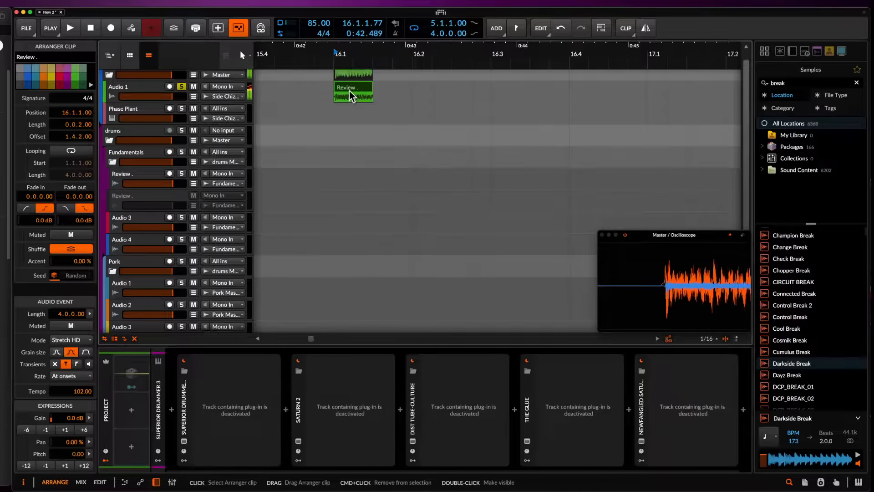
click(150, 91)
key(space)
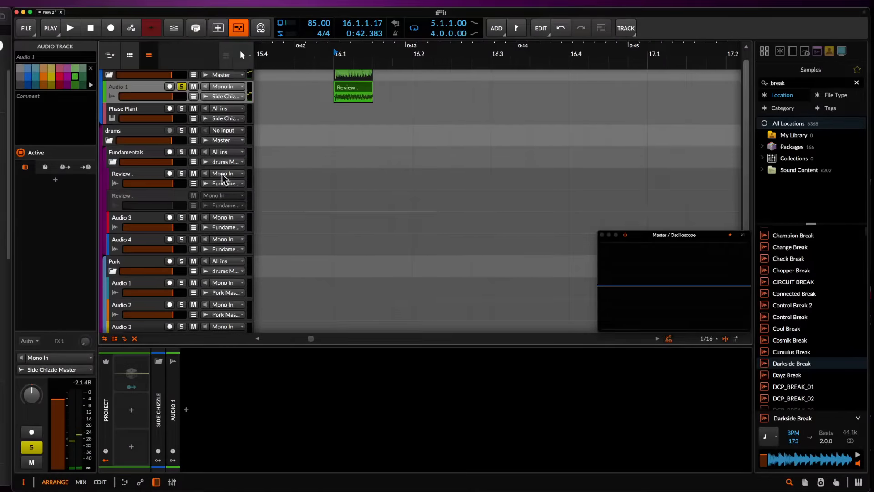
click(348, 91)
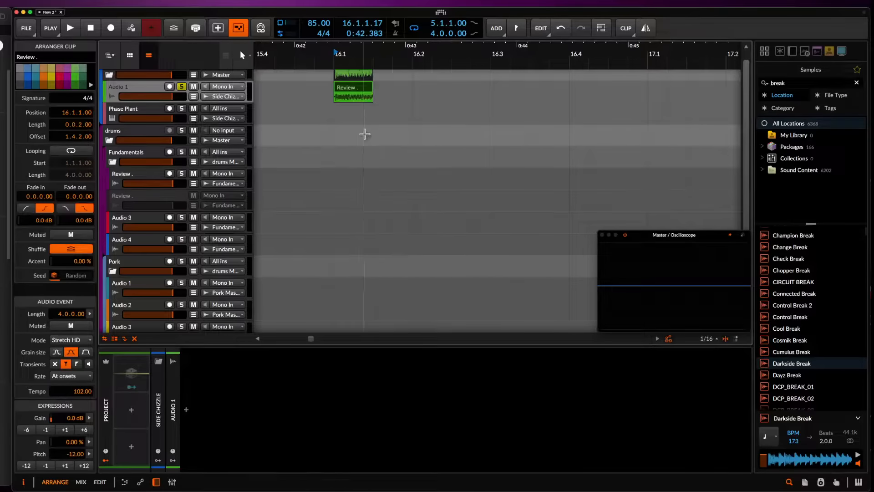
key(space)
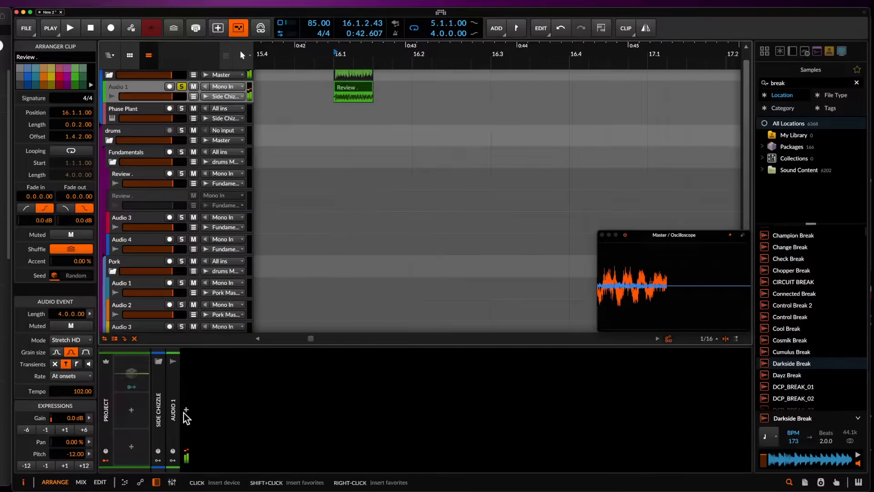
Insert Pro-Q 3 on the Audio 1 track and play the slice through it
click(186, 411)
text(pro)
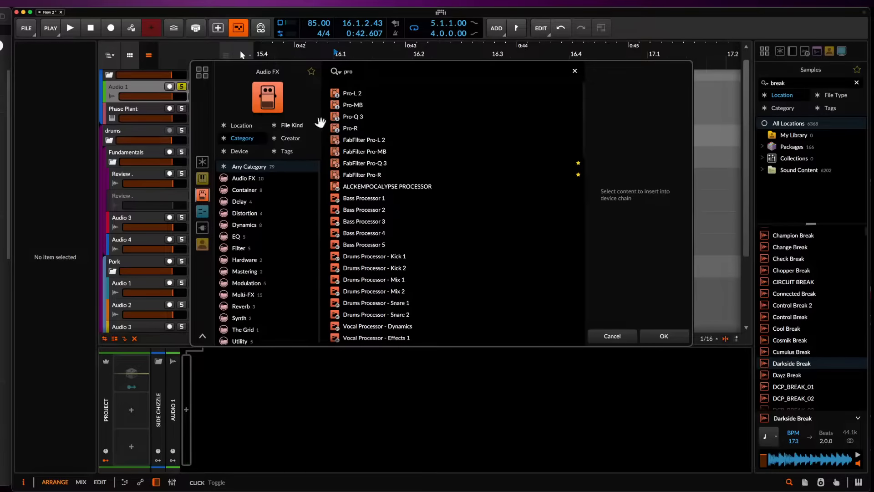
click(358, 118)
click(663, 336)
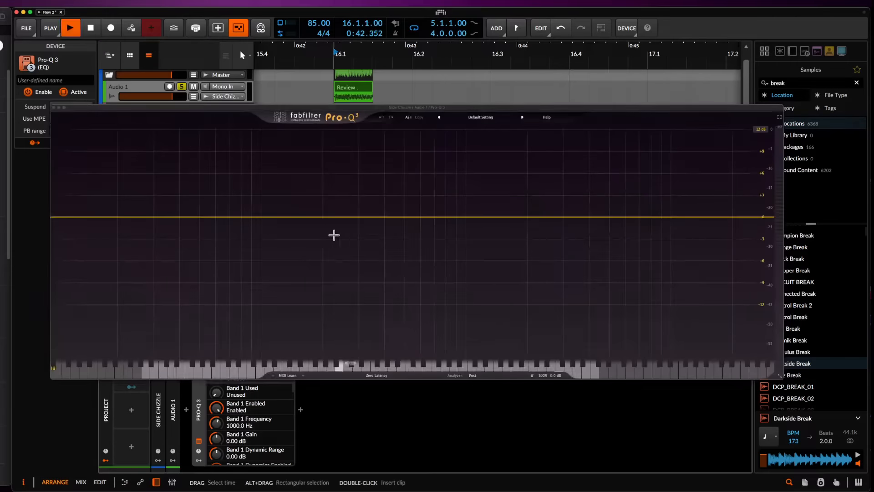
key(space)
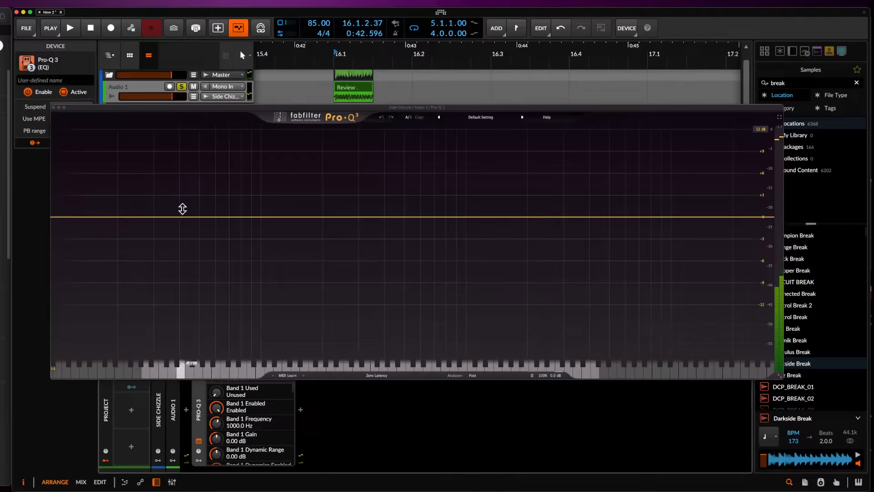
Shape a narrow +30 dB bell boost at about 25 Hz in Pro-Q 3 and add a dip just above it
drag(183, 208, 143, 151)
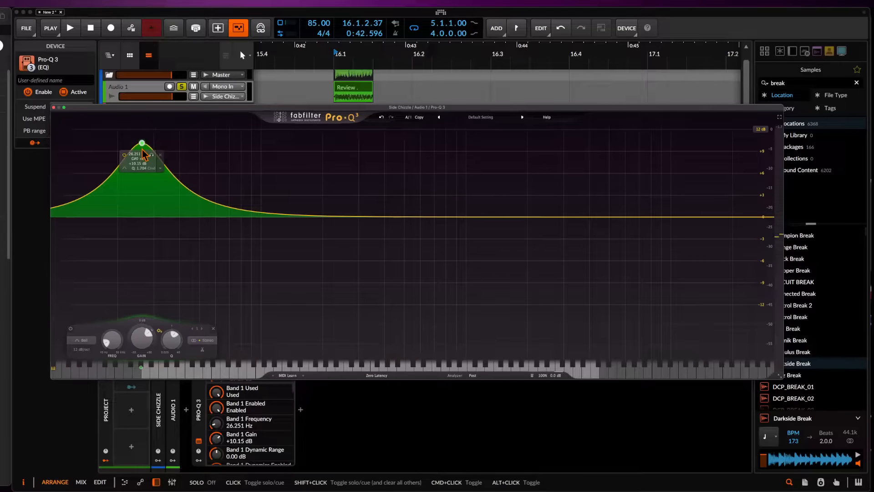
scroll(142, 150, up, 5)
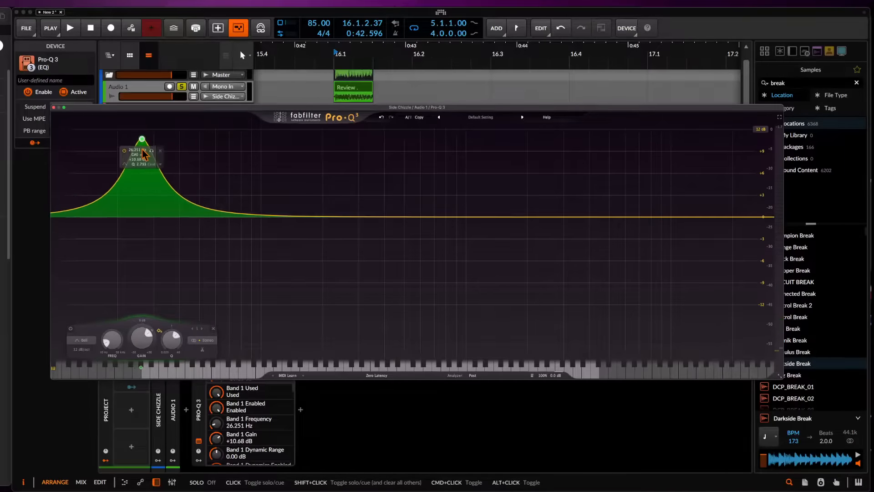
scroll(142, 149, down, 2)
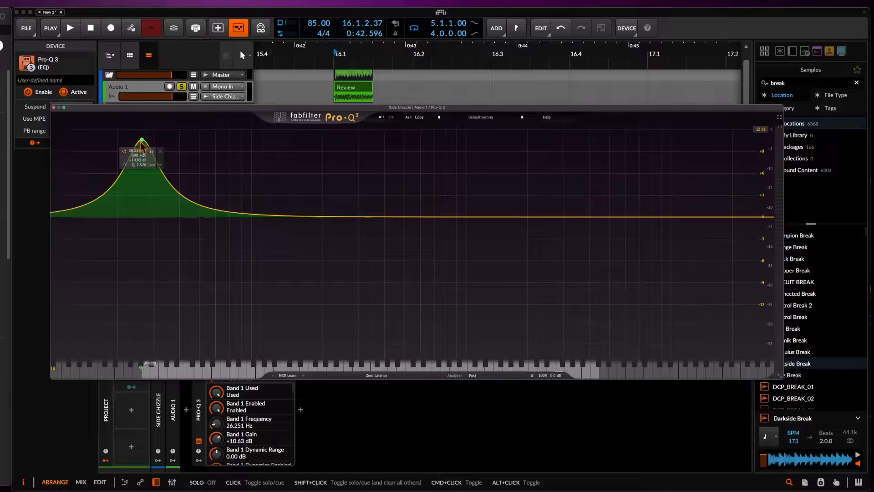
drag(141, 139, 138, 136)
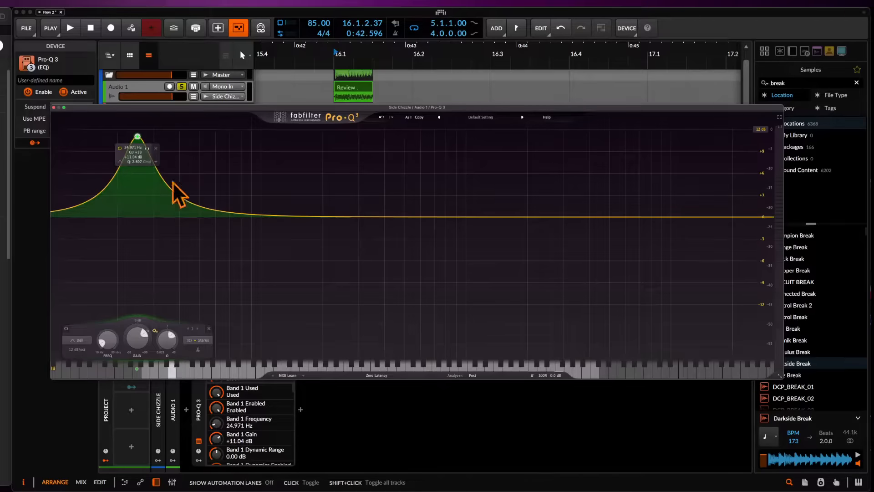
scroll(139, 138, up, 4)
scroll(139, 138, down, 2)
drag(138, 137, 138, 126)
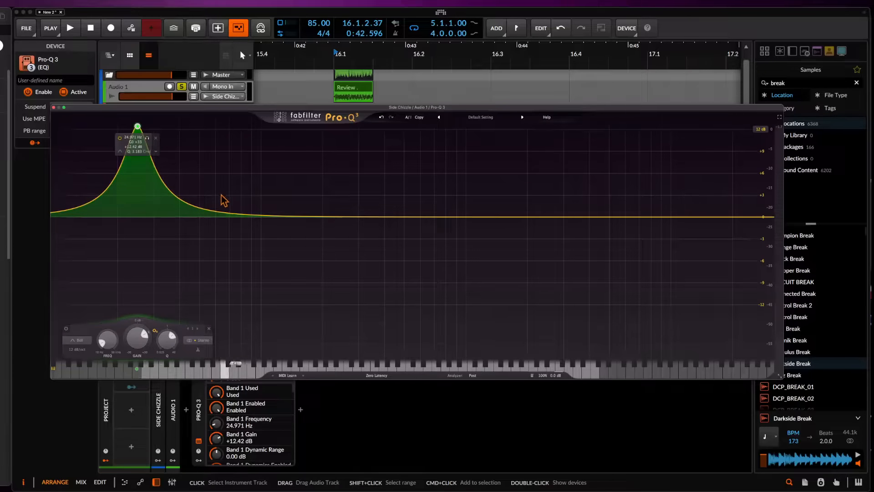
drag(249, 216, 196, 278)
scroll(196, 281, up, 6)
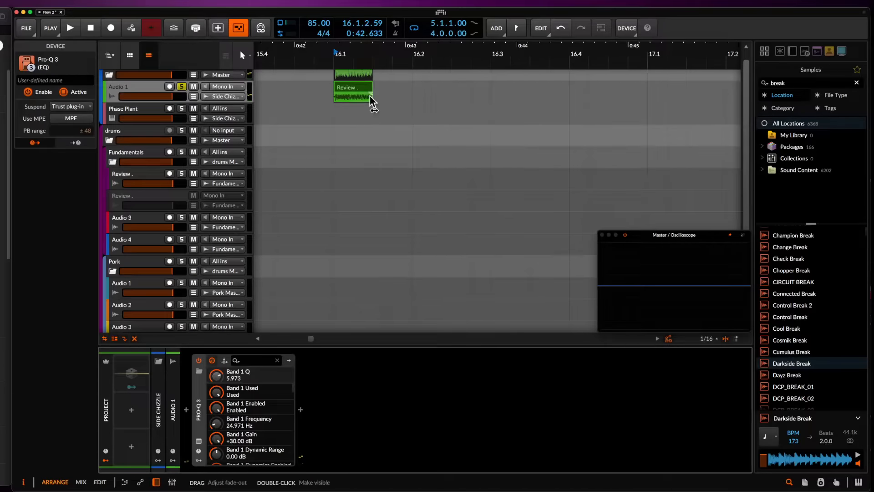
Extend the isolated clip to one beat, from 16.1.1.00 to 16.2.1.00, and loop that range
click(346, 91)
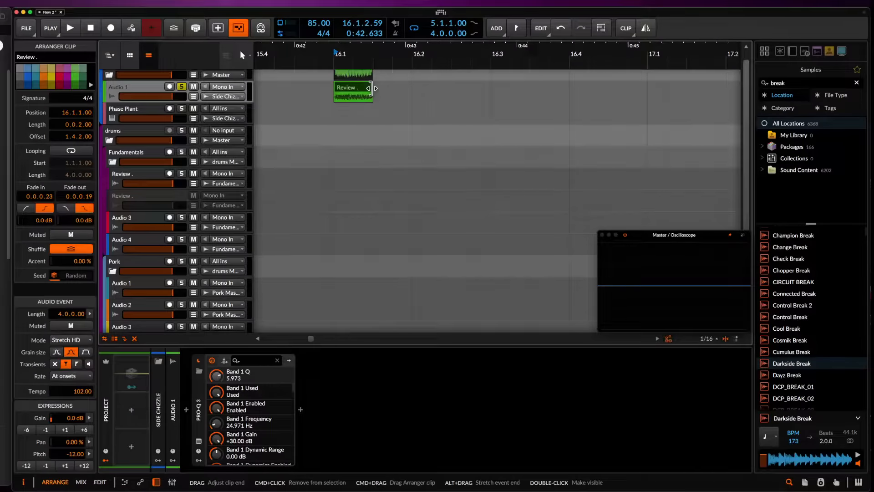
drag(373, 88, 412, 88)
drag(335, 97, 411, 97)
key(super+l)
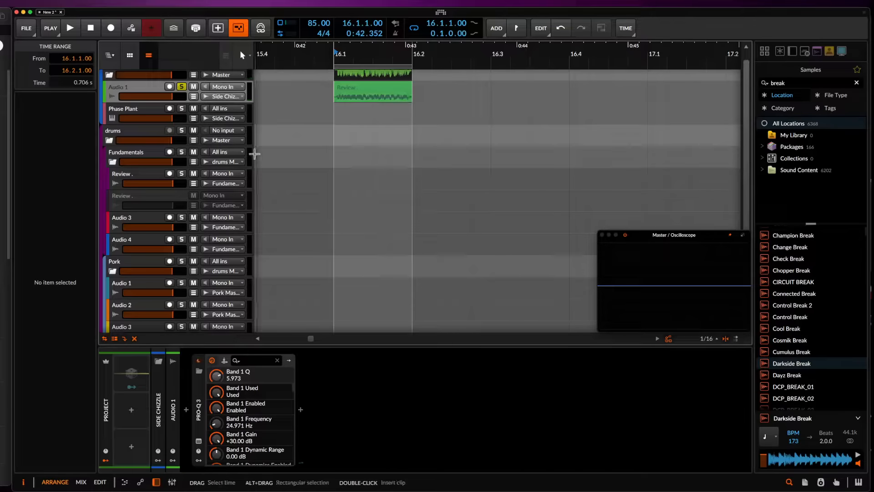
Narrow the 25 Hz boost in Pro-Q 3 to a very high Q while the loop plays
key(space)
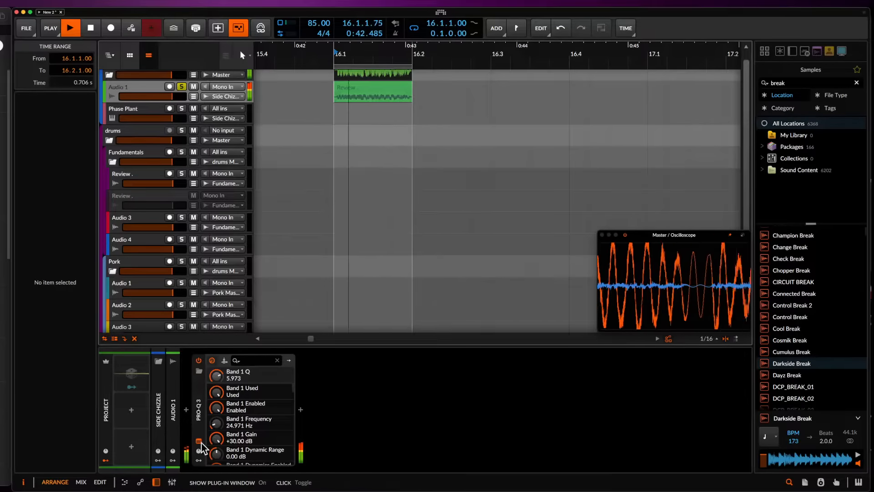
click(225, 360)
scroll(137, 131, up, 10)
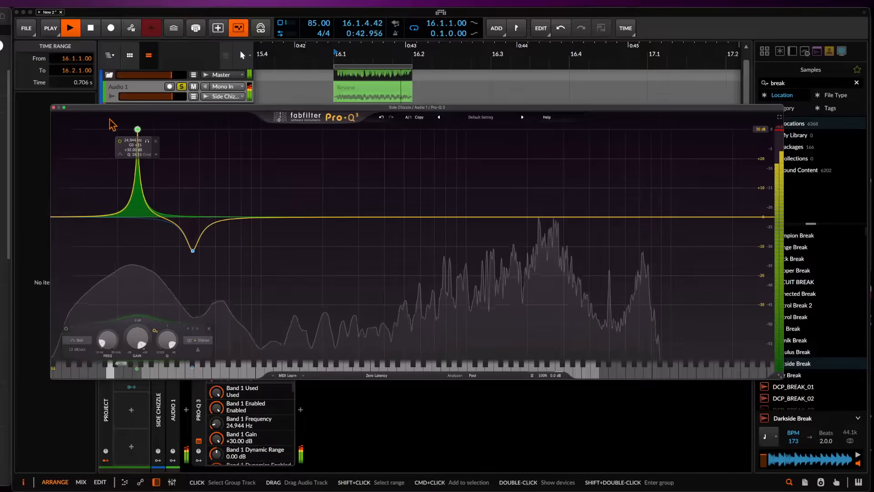
key(space)
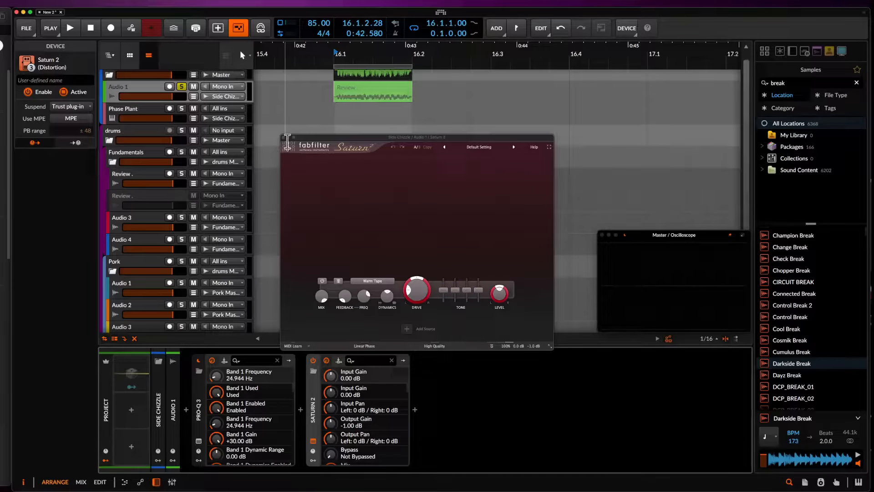
Replace Saturn 2 with the Distortion device after Pro-Q 3
click(284, 136)
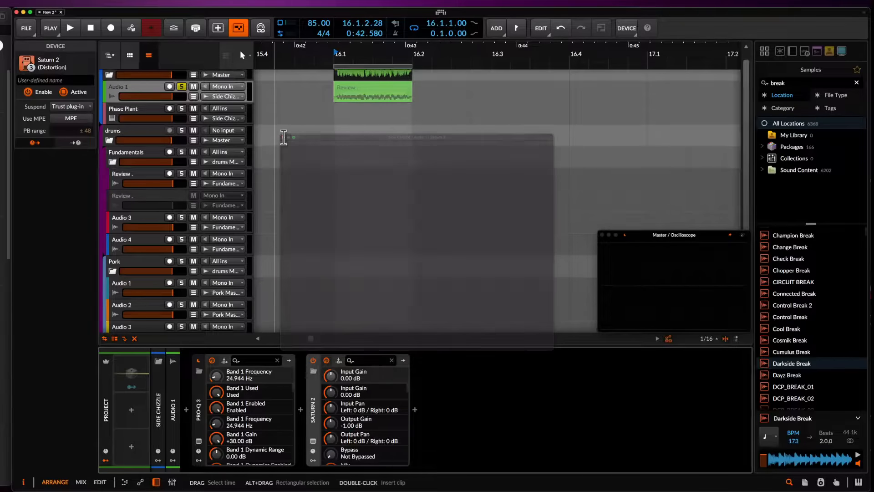
key(Delete)
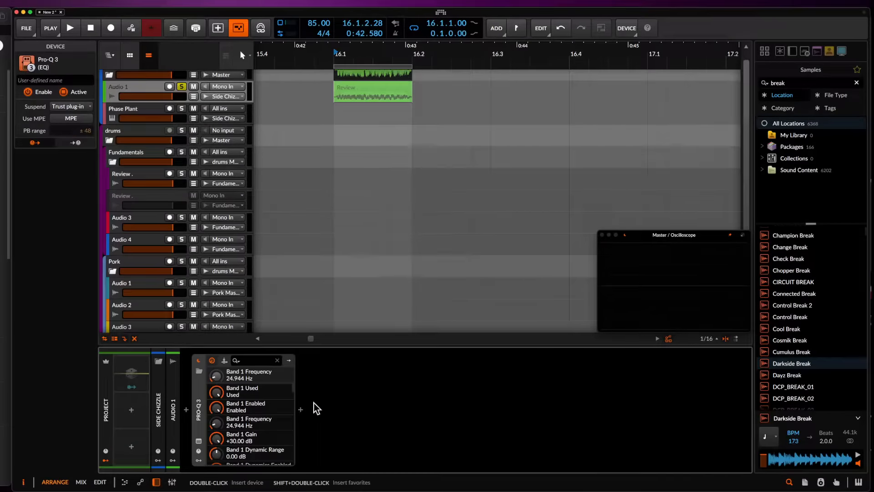
double_click(311, 407)
text(dist)
key(Return)
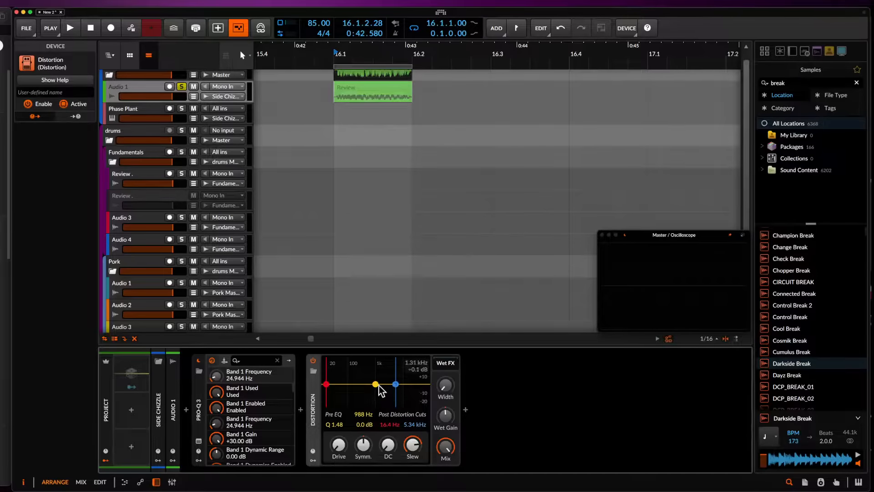
Set Distortion's pre-EQ to 37.6 Hz at +24 dB and its high post cut to 466 Hz, and place it before Pro-Q 3
drag(375, 384, 340, 384)
drag(394, 385, 337, 364)
key(space)
key(space)
drag(313, 410, 186, 410)
Shift the Pro-Q 3 boost up to about 48 Hz and the dip to a higher frequency just above it
click(363, 441)
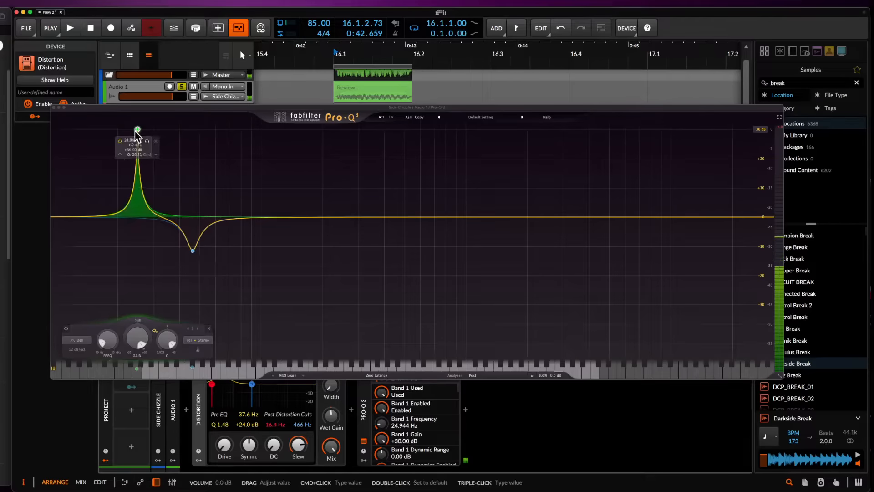
click(54, 108)
click(364, 440)
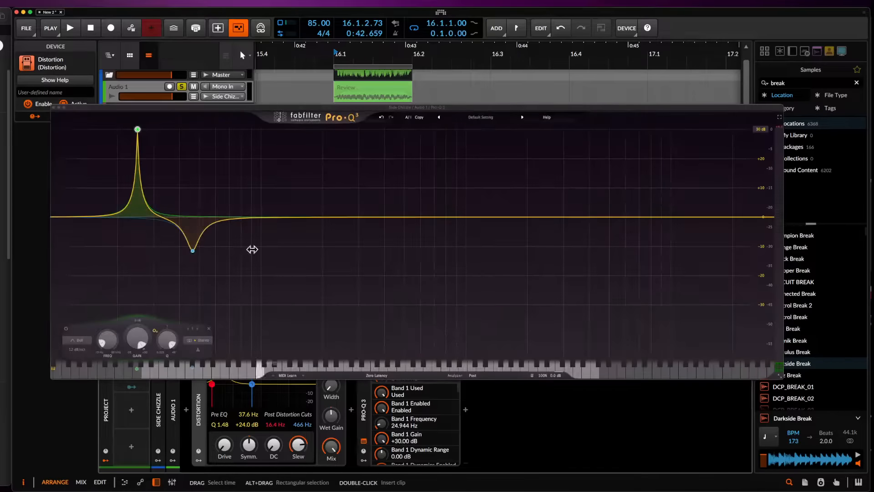
drag(197, 250, 244, 250)
drag(138, 130, 162, 131)
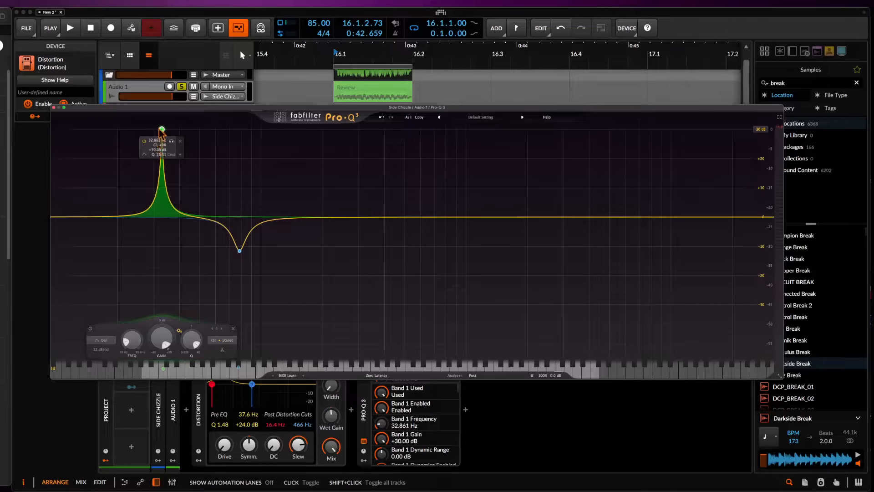
drag(162, 130, 197, 130)
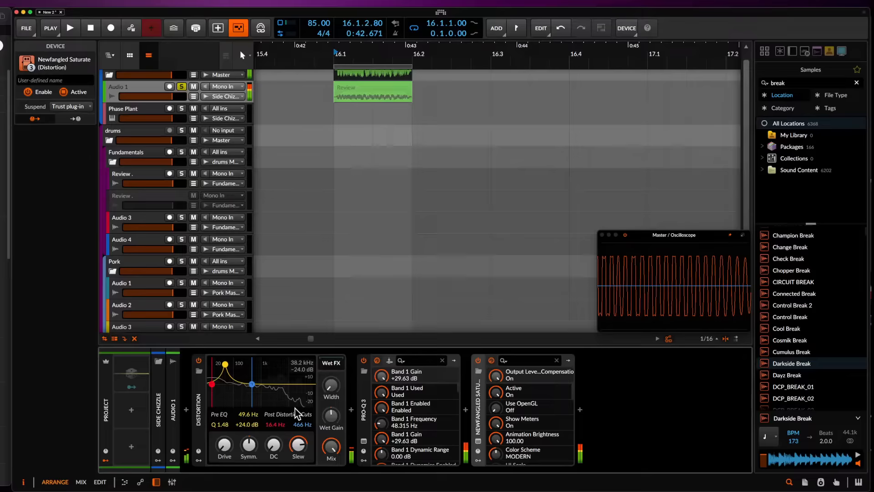
Set Distortion's pre-EQ gain to +8.6 dB and raise its Drive, checking the playing loop in Pro-Q 3
mouse_move(218, 387)
mouse_down()
mouse_move(225, 370)
mouse_move(228, 381)
mouse_up()
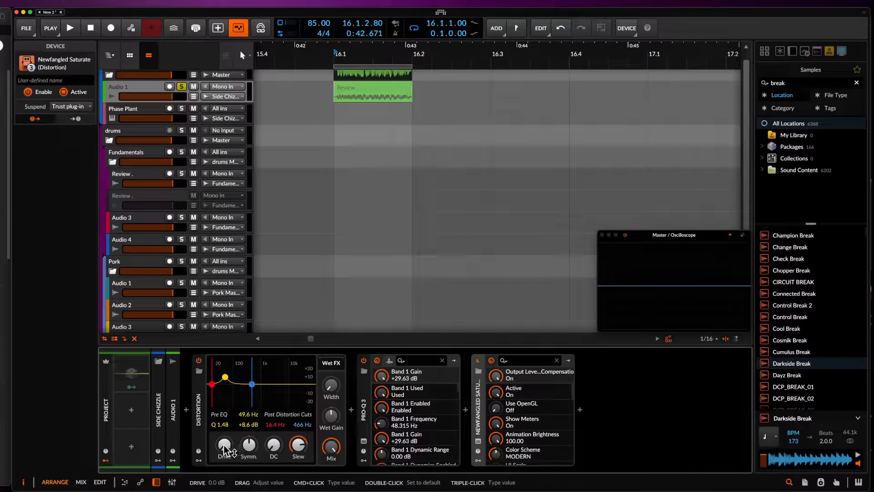
key(space)
drag(223, 444, 223, 414)
key(space)
click(364, 441)
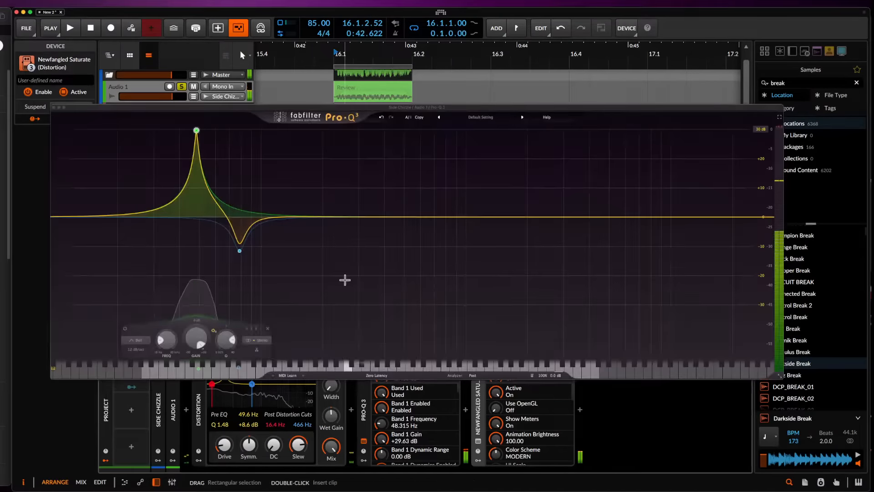
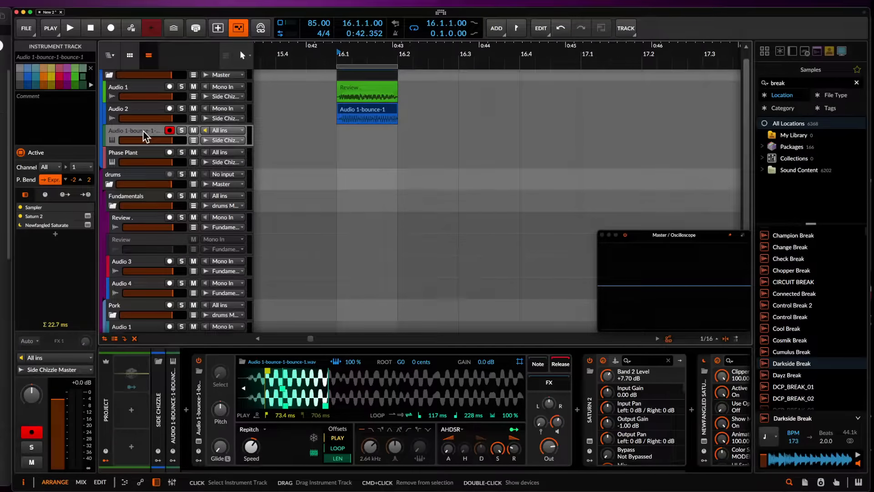
Deactivate the Audio 1-bounce-1-bounce-1 track and disable the Distortion and Pro-Q 3 devices on the Audio 1 track
key(alt+a)
click(136, 89)
click(202, 387)
super+click(362, 392)
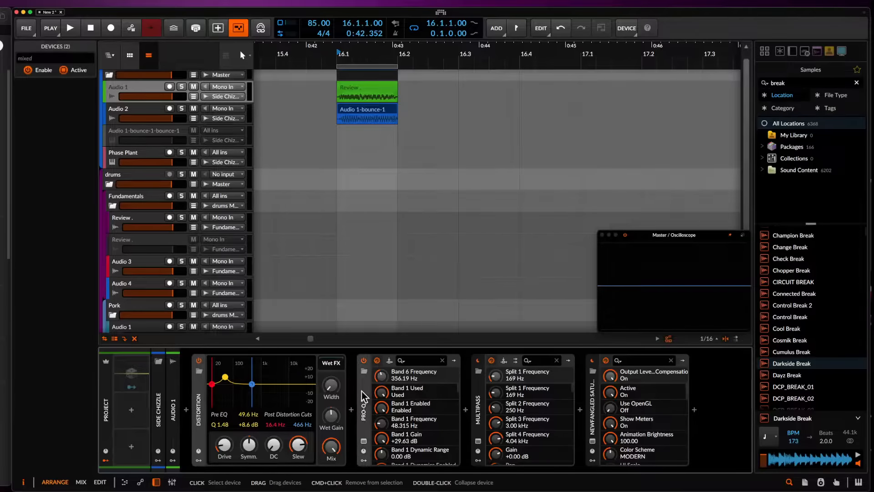
key(alt+a)
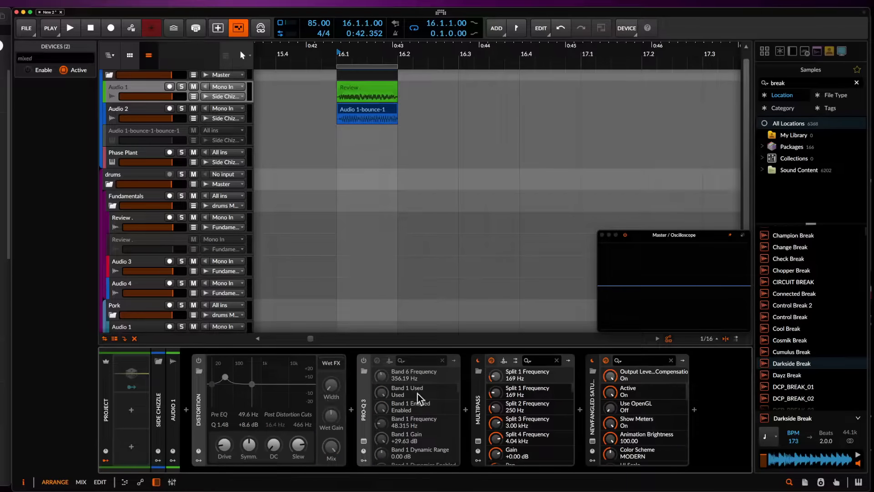
Deactivate the Audio 2 track and audition the Review clip on Audio 1
click(361, 93)
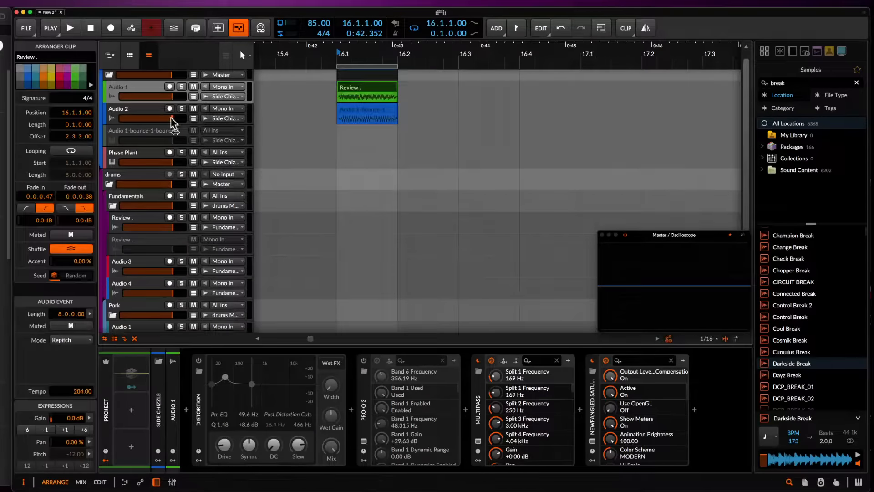
click(132, 109)
key(alt+a)
click(364, 91)
key(space)
key(space)
Switch the disabled Pro-Q 3 on Audio 1 to its blank alternate A/B state and play the loop
click(363, 441)
click(409, 117)
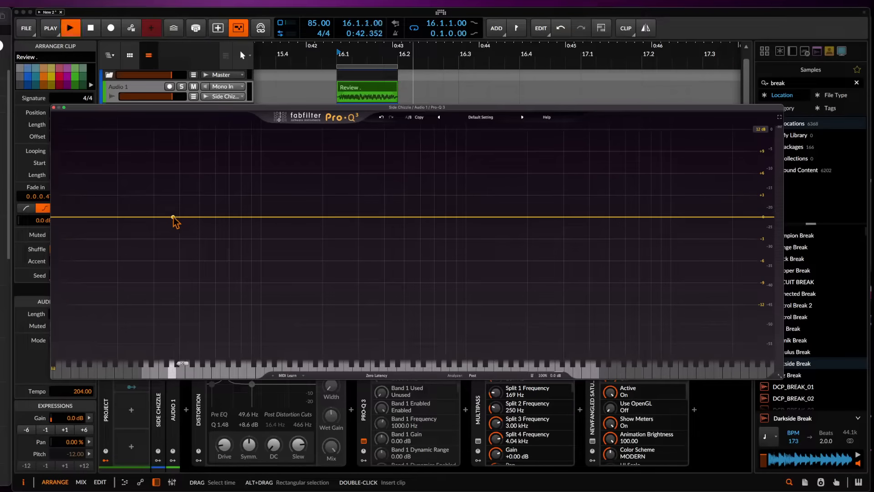
key(space)
key(space)
key(space)
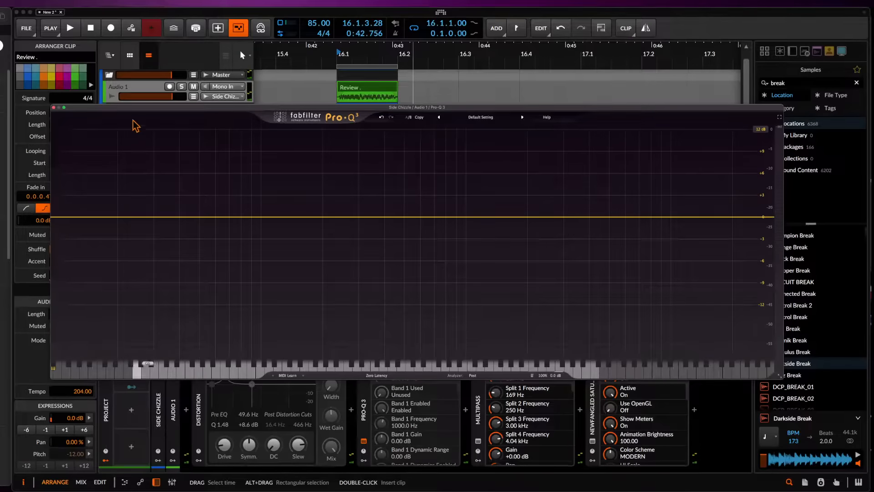
click(54, 108)
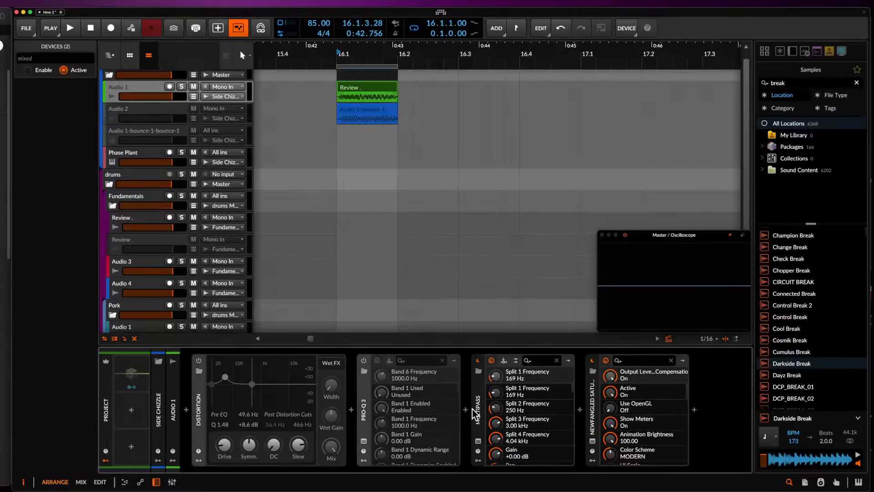
Insert a second Pro-Q 3 between the disabled Pro-Q 3 and Multipass
click(465, 409)
text(PRO)
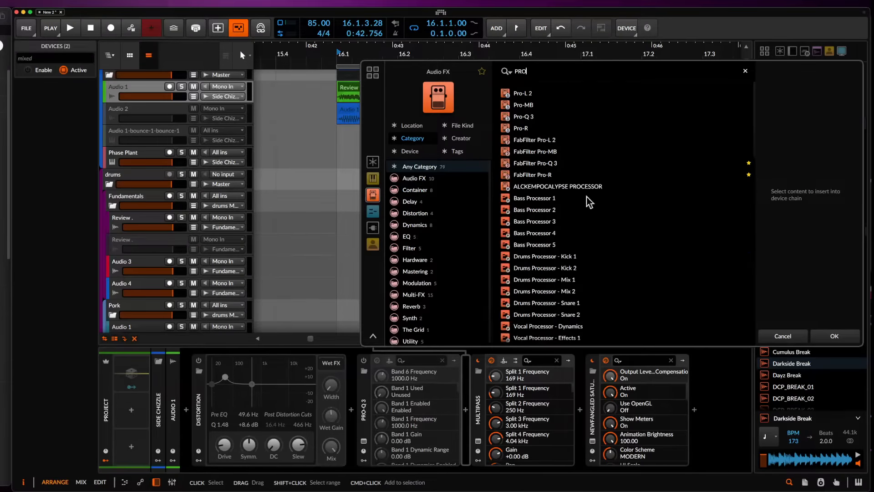
click(522, 115)
click(834, 335)
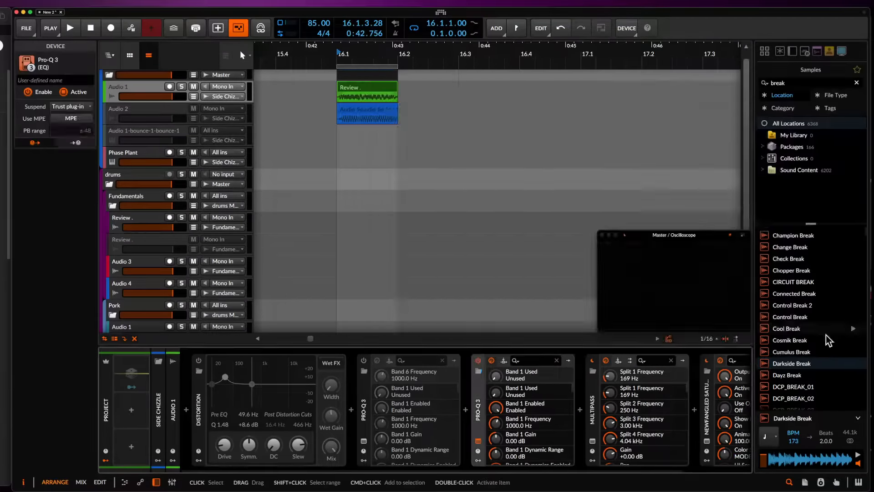
In the second Pro-Q 3, cut about 8.4 dB at 2632 Hz and add a broad boost of about 5 dB near 33 Hz
key(space)
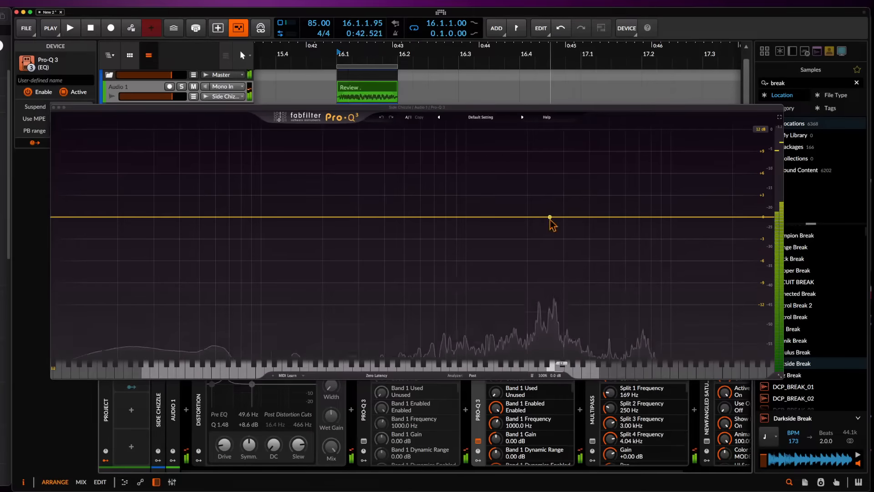
drag(550, 217, 553, 278)
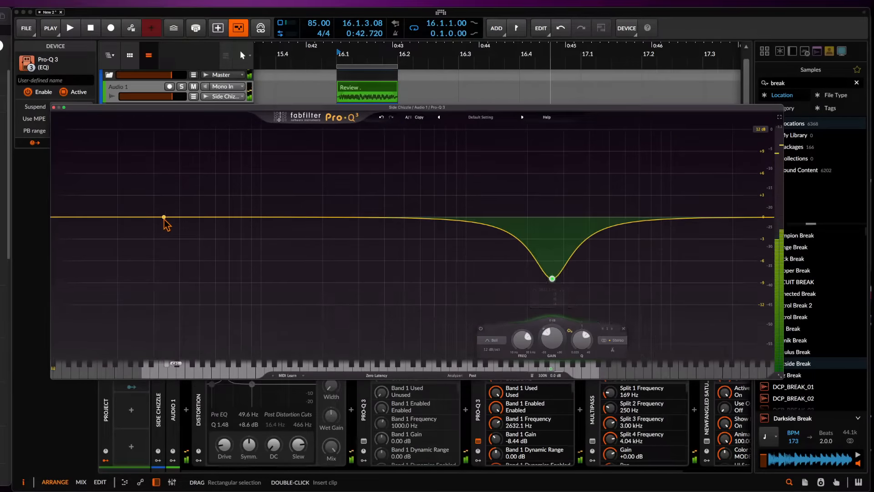
drag(152, 219, 163, 179)
right_click(150, 190)
click(150, 187)
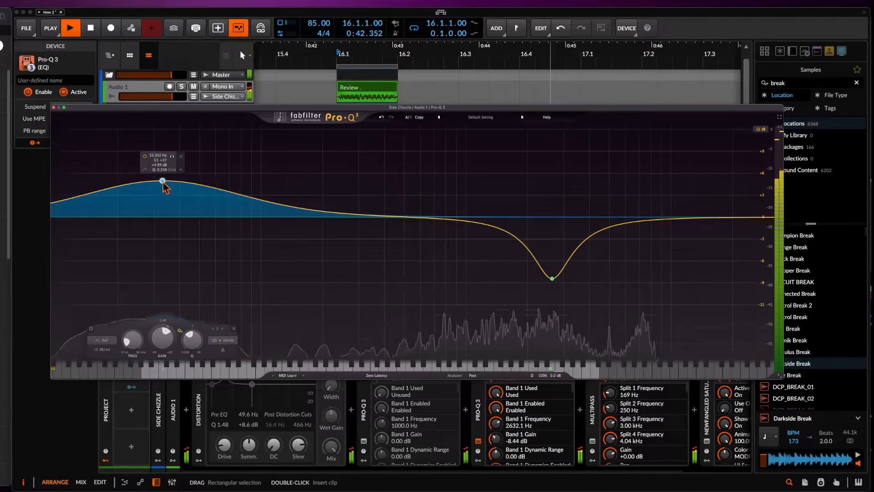
key(space)
key(space)
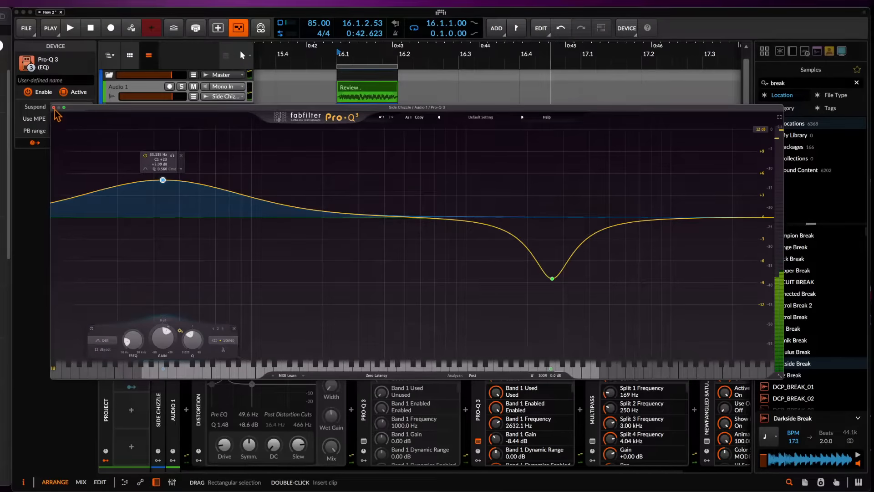
click(53, 108)
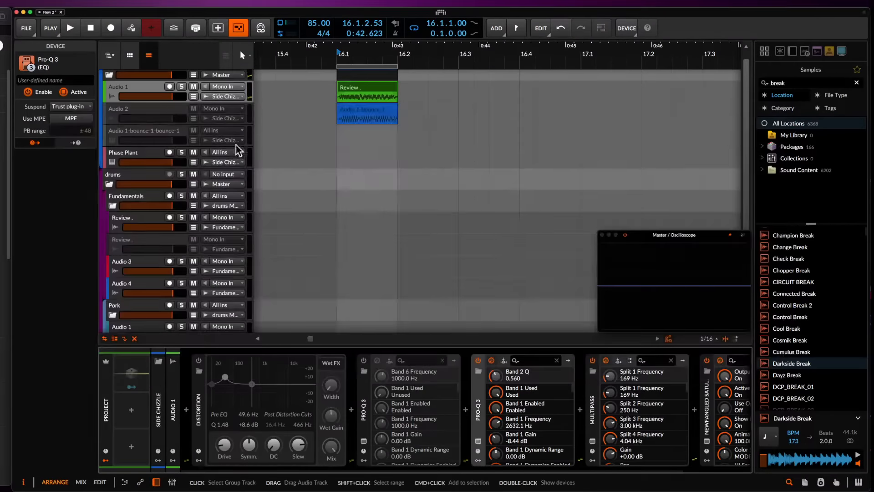
Insert Saturn 2 after the second Pro-Q 3, ahead of Multipass
click(371, 90)
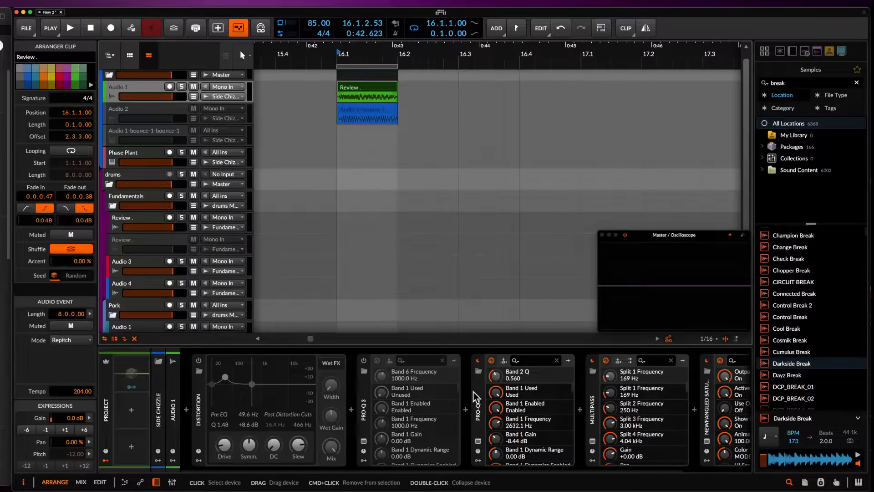
click(565, 407)
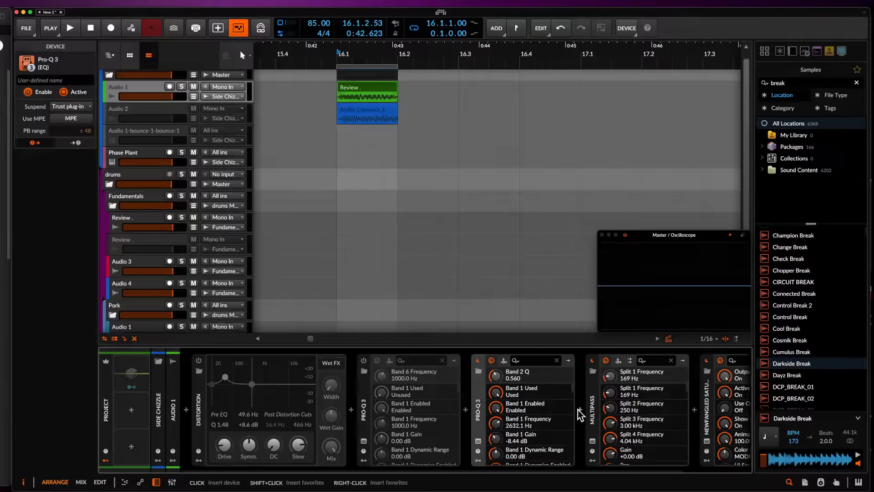
click(580, 409)
text(SAT)
click(528, 129)
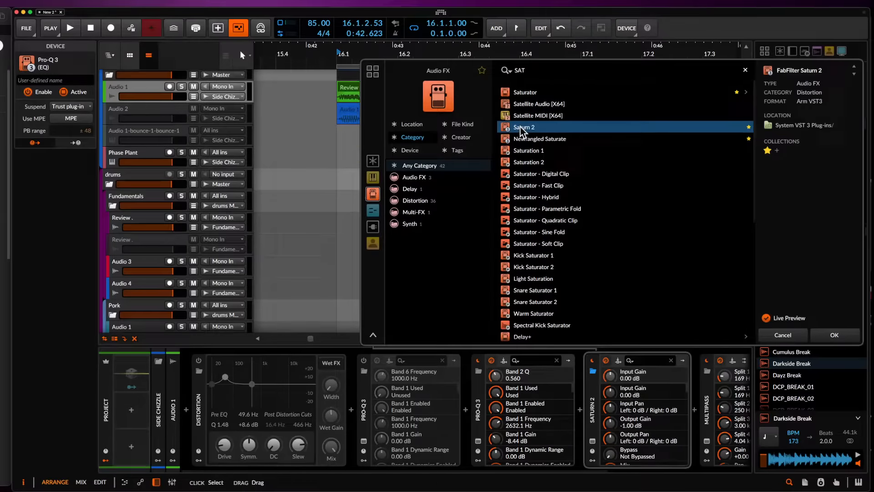
click(827, 334)
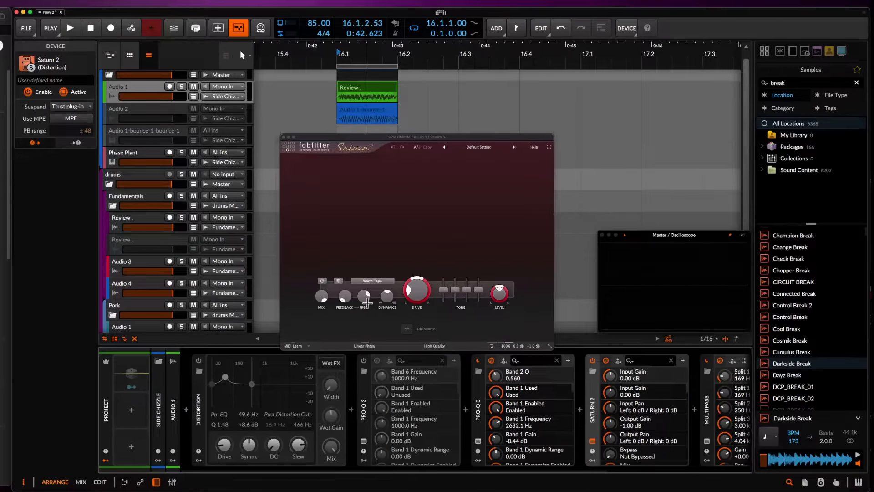
Set Saturn 2's feedback frequency to about 49 Hz, feedback amount to about 83% and drive to about 58% while auditioning the loop
drag(365, 298, 365, 315)
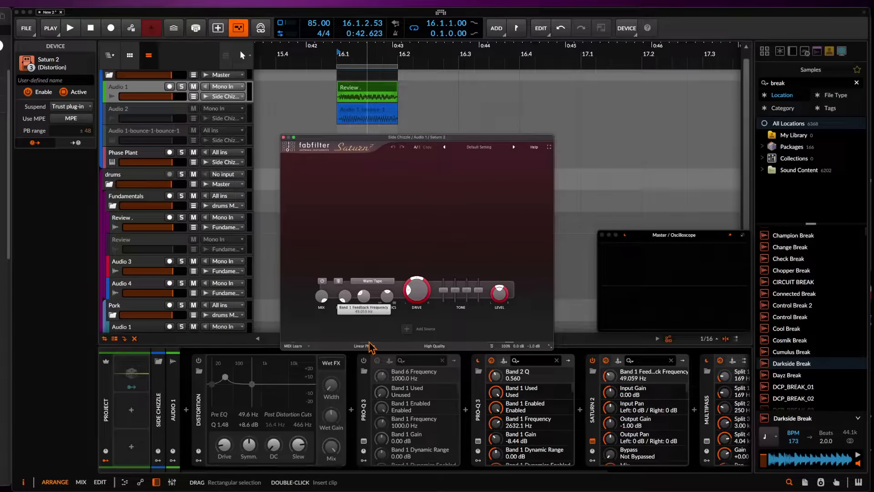
drag(345, 306, 335, 230)
key(space)
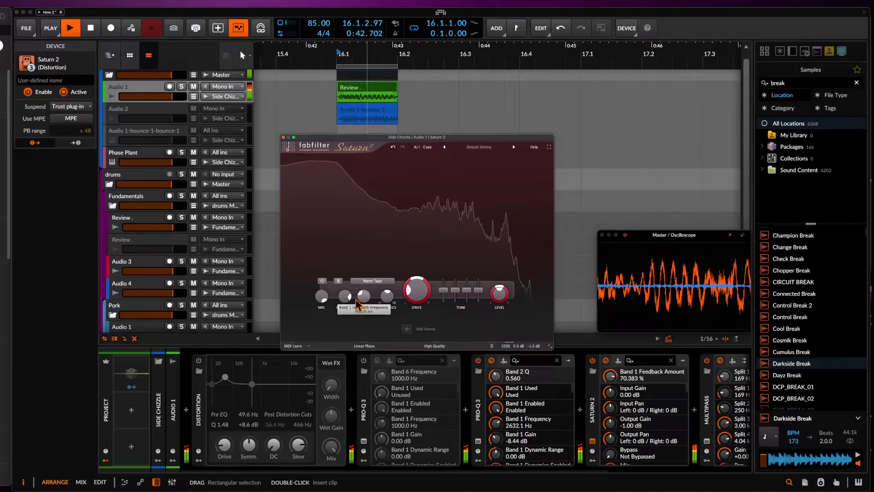
drag(344, 301, 341, 292)
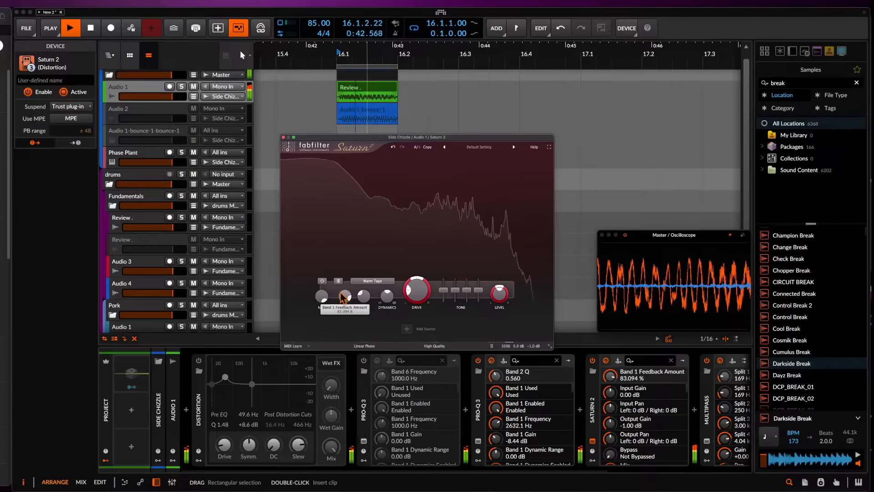
drag(416, 293, 414, 263)
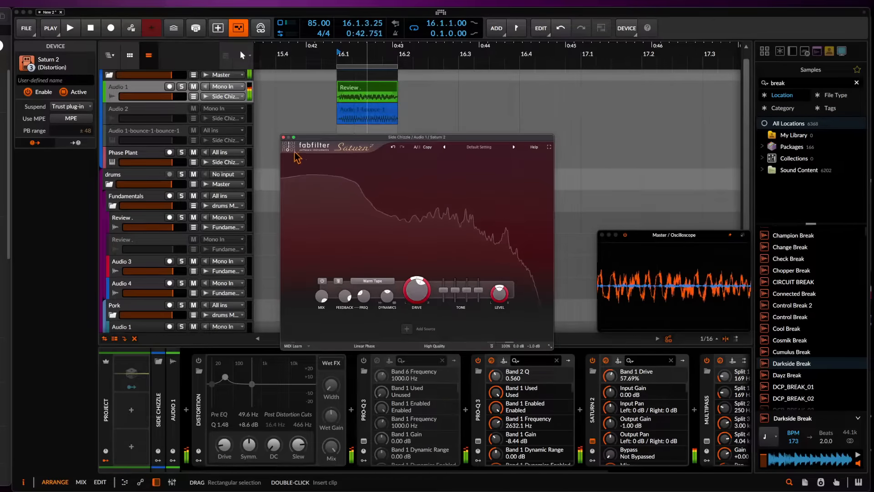
Flatten the second Pro-Q 3's low boost to about 0 dB near 39 Hz and play the loop
click(478, 441)
drag(165, 185, 180, 223)
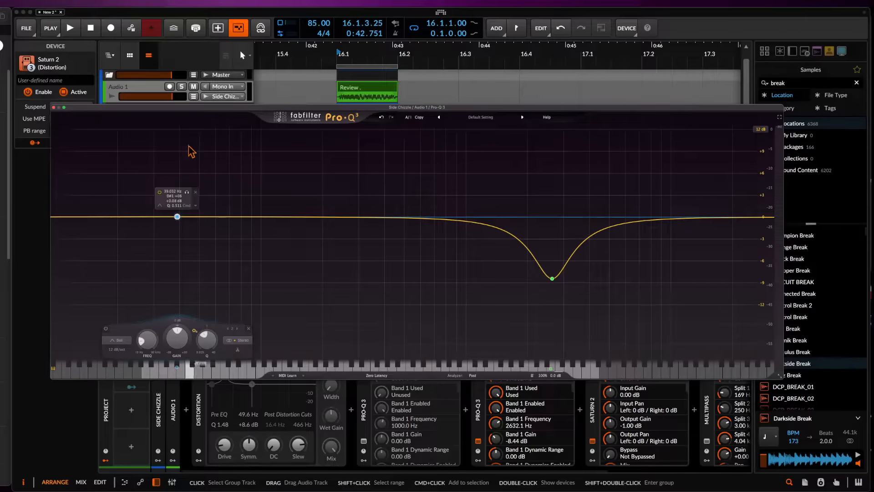
key(space)
key(space)
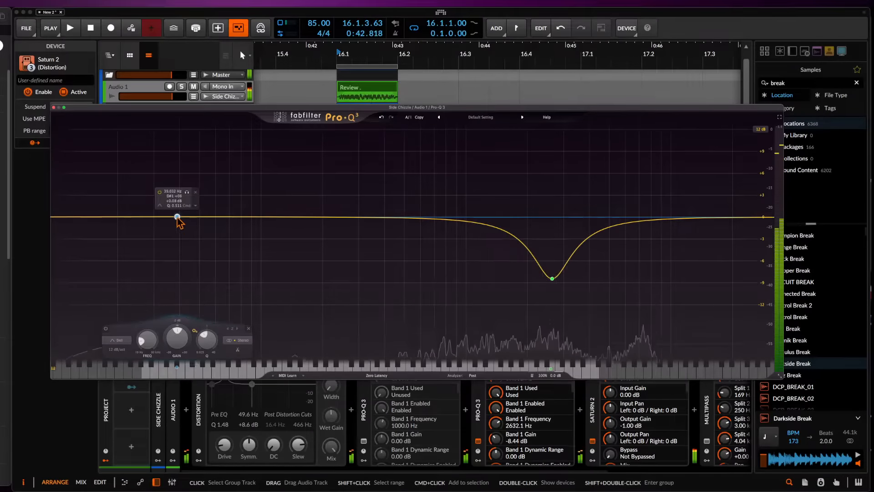
Turn the second Pro-Q 3's low band into a narrow +30 dB peak at about 49 Hz with Q about 3.75
drag(180, 218, 199, 151)
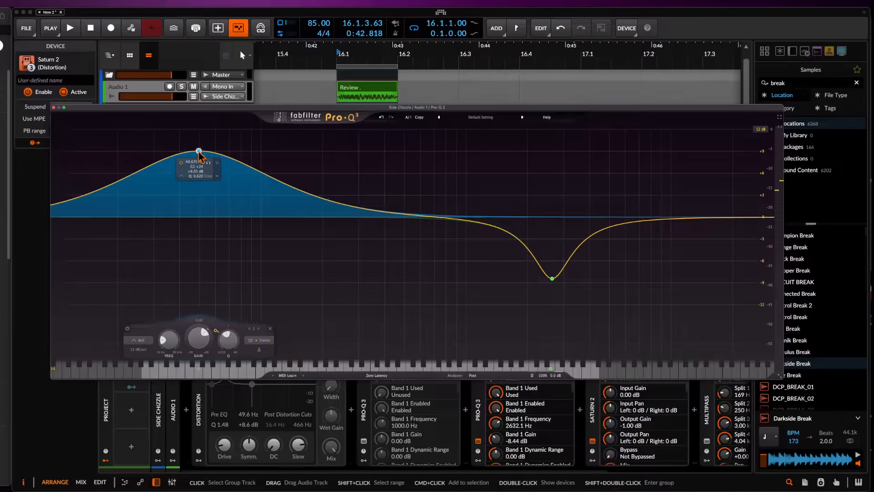
scroll(199, 151, up, 5)
key(space)
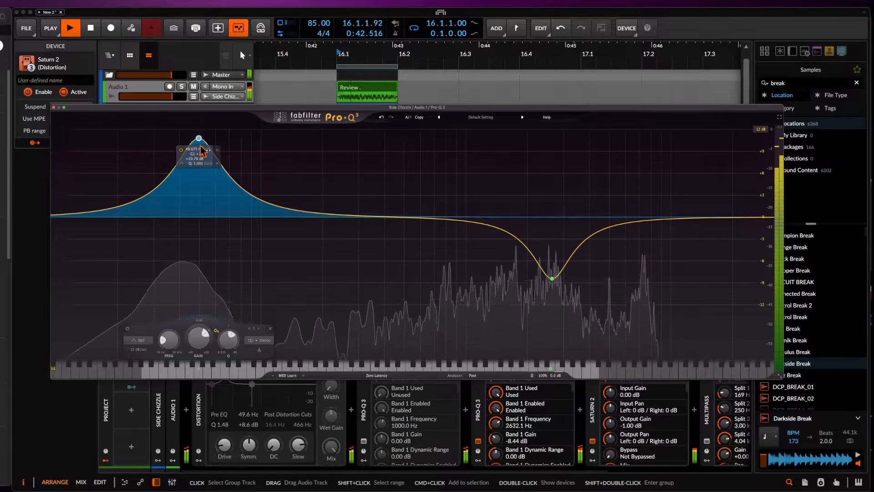
drag(202, 148, 201, 86)
drag(199, 163, 198, 129)
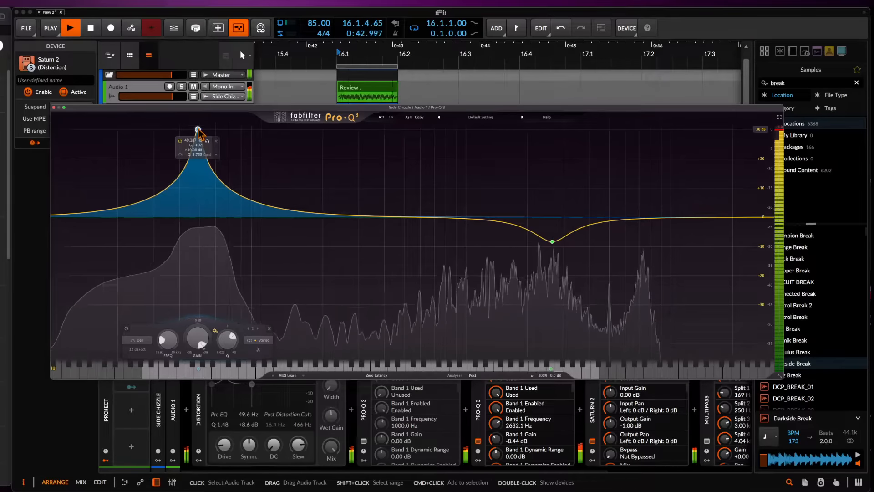
Add a 36 dB/oct low cut at about 39 Hz and a gentle 24 dB/oct high cut above the peak in the second Pro-Q 3
double_click(65, 217)
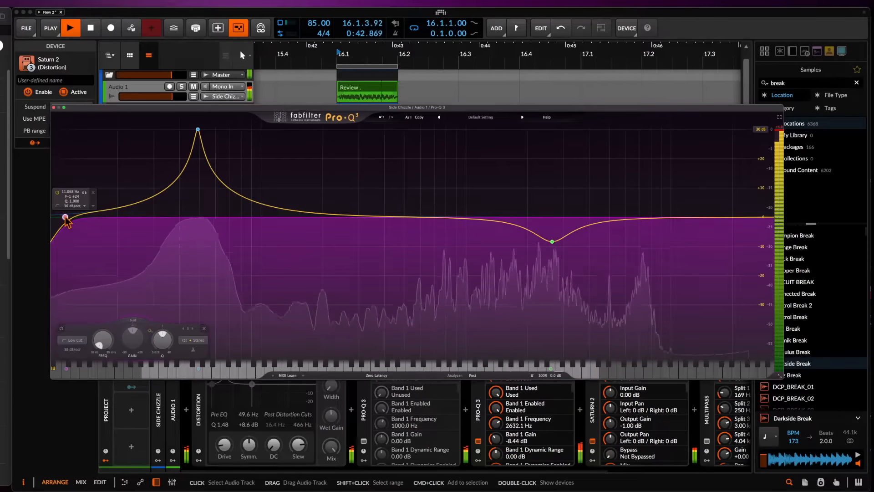
drag(65, 217, 176, 236)
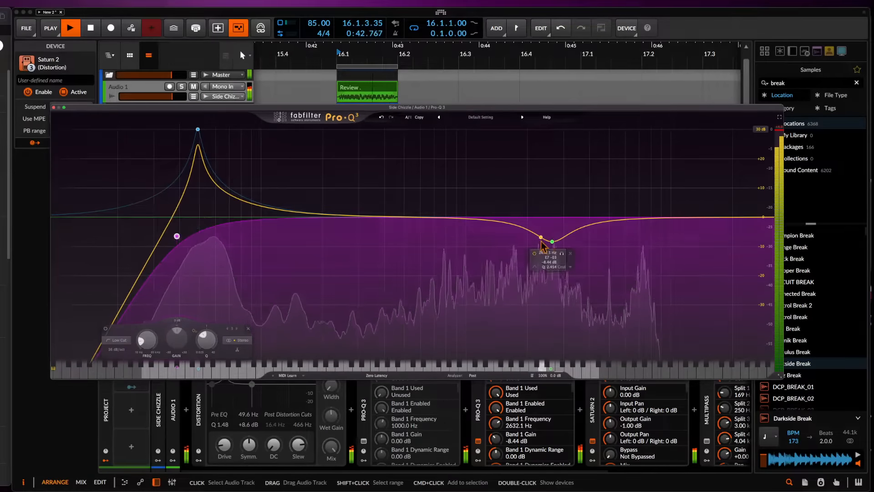
key(space)
key(space)
drag(747, 218, 320, 231)
key(space)
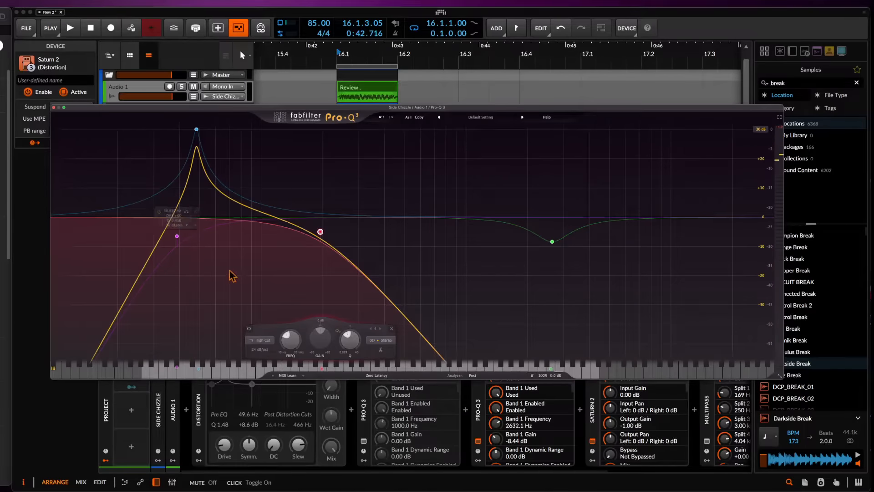
click(53, 108)
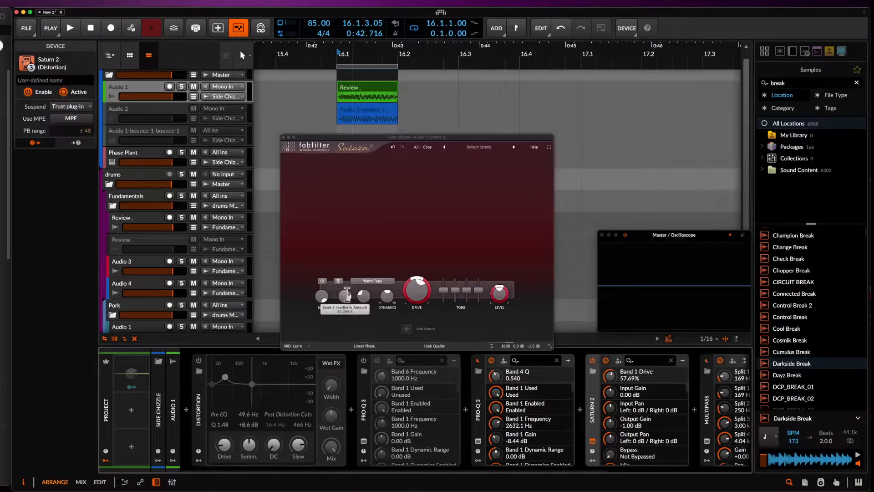
Turn Saturn 2's dynamics fully down to -1.000 while auditioning the loop
key(space)
drag(387, 296, 387, 330)
key(space)
Split Saturn 2 into two bands and raise the low band's level to about +12.8 dB during playback
click(410, 210)
key(space)
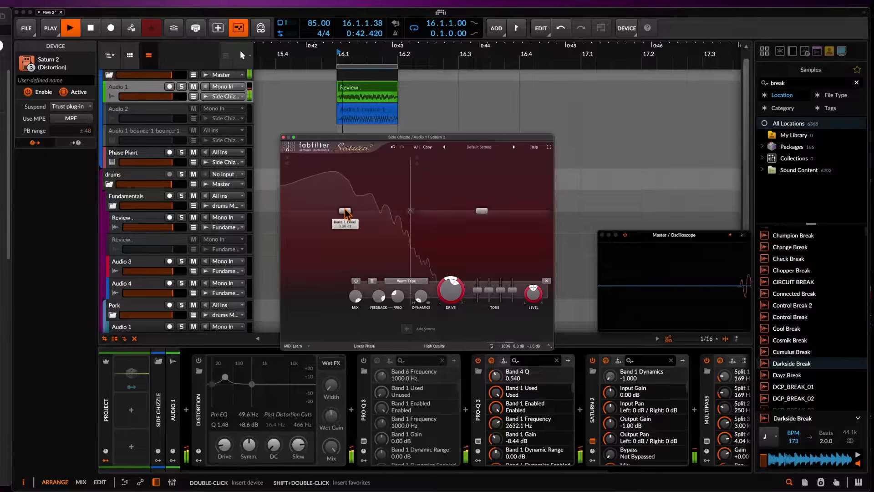
drag(345, 211, 344, 194)
click(283, 137)
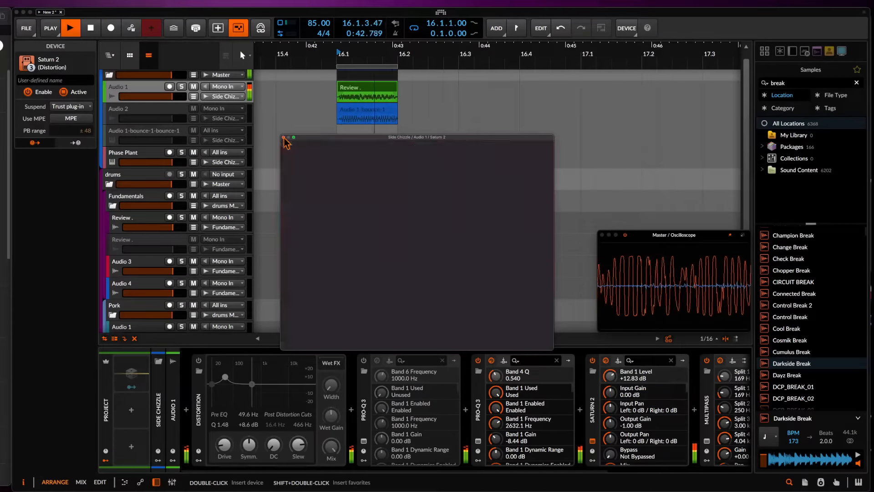
Add a narrow cut of about 30 dB above the second Pro-Q 3's 48 Hz peak, with Q about 4.6, and raise the high cut's frequency
click(478, 441)
drag(248, 309, 269, 315)
click(196, 129)
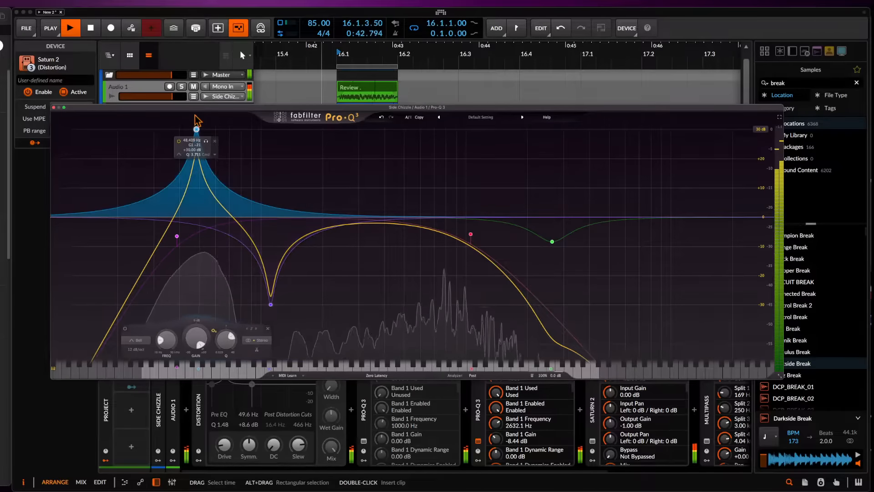
key(space)
click(54, 108)
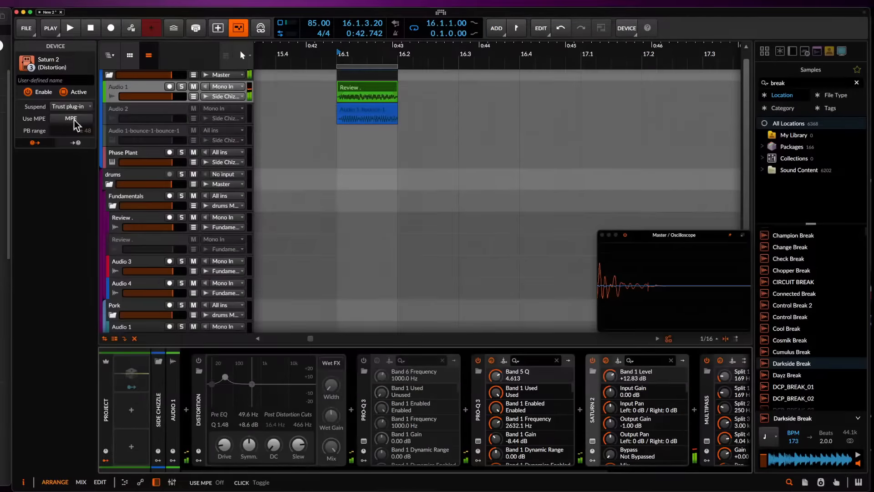
Open Saturn 2's editor and move the second Pro-Q 3 so it follows Saturn 2 in the device chain
click(592, 441)
scroll(551, 461, right, 1)
scroll(491, 437, down, 2)
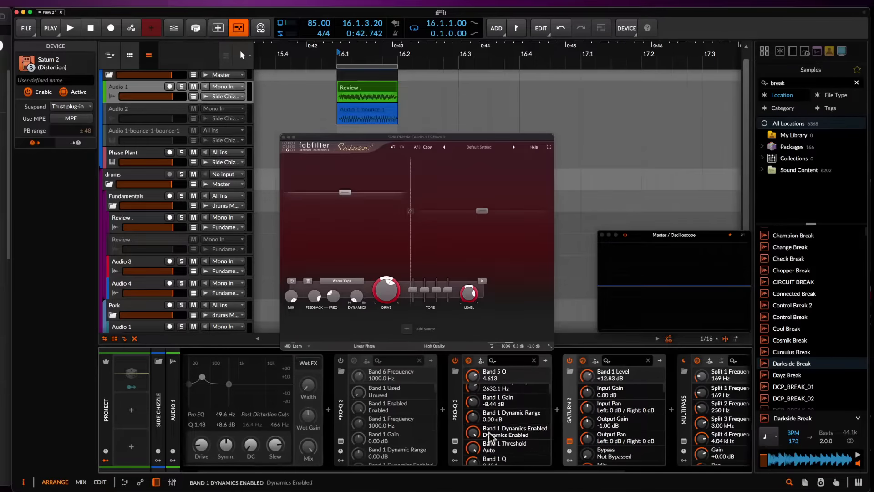
drag(455, 413, 635, 407)
scroll(635, 407, right, 1)
scroll(635, 407, down, 4)
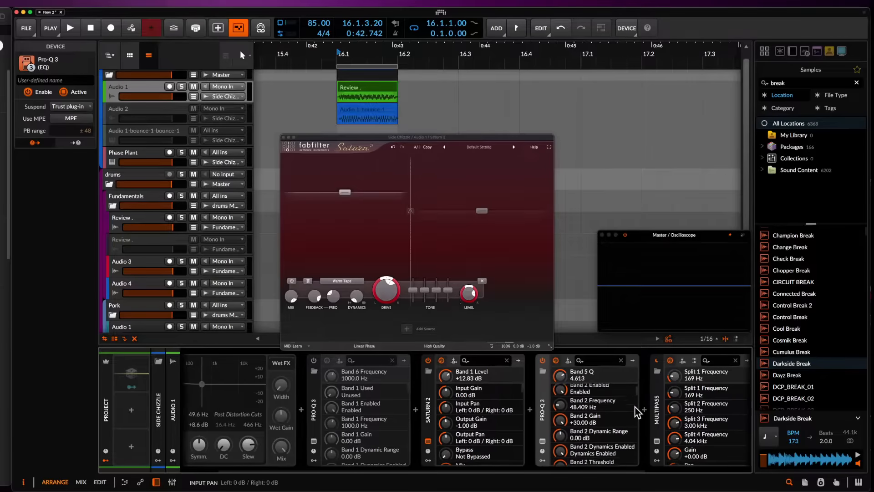
scroll(635, 407, right, 1)
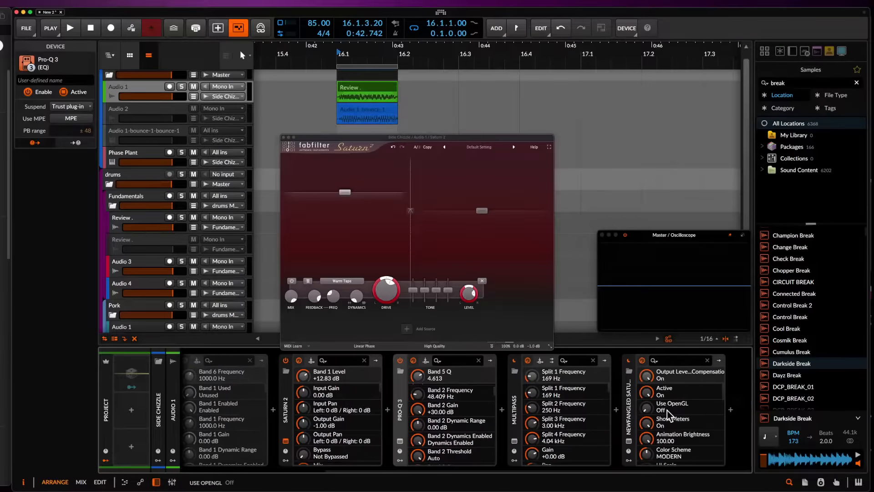
Shift the 30 dB peak of the Pro-Q 3 after Saturn 2 to about 49.8 Hz while auditioning the loop
click(400, 442)
key(space)
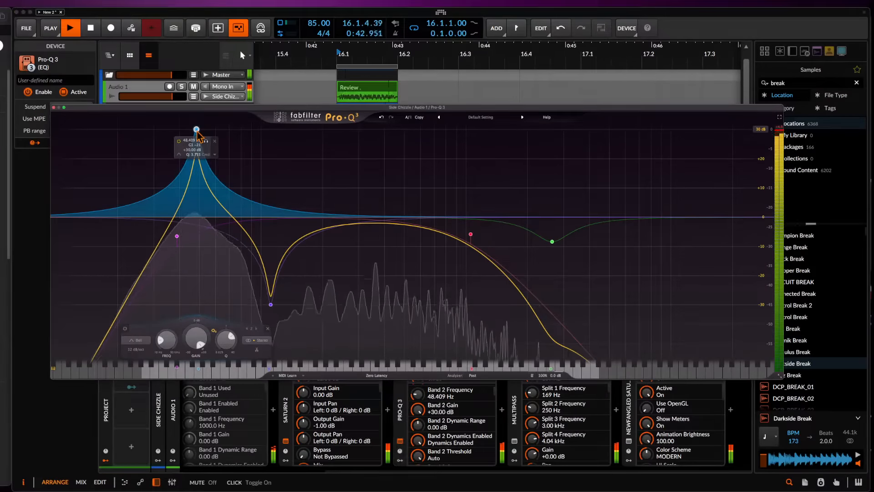
drag(196, 129, 199, 129)
key(space)
click(400, 441)
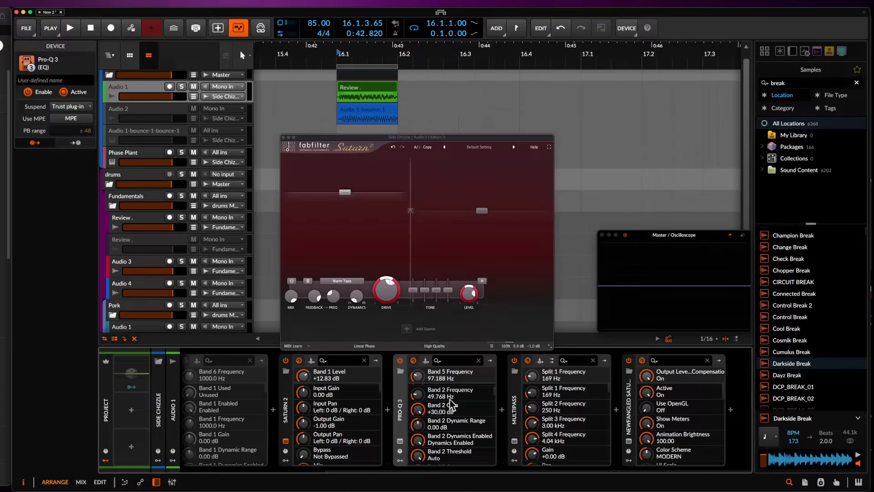
Audition the Heavy Saturation style on Saturn 2's low band and switch it back to Warm Tape
mouse_move(345, 192)
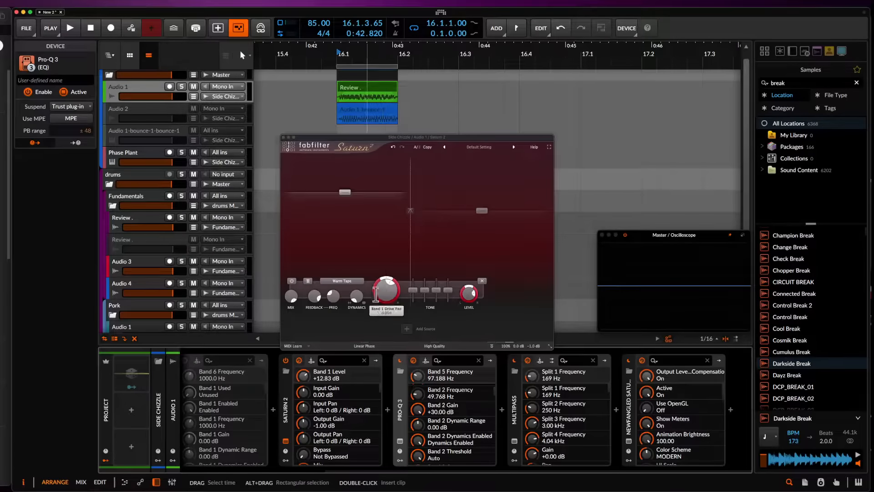
click(342, 280)
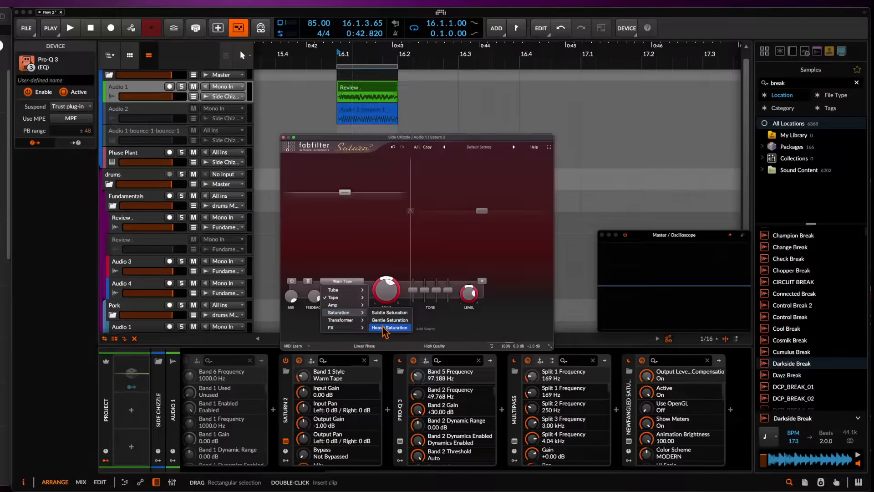
click(385, 327)
mouse_move(386, 298)
key(space)
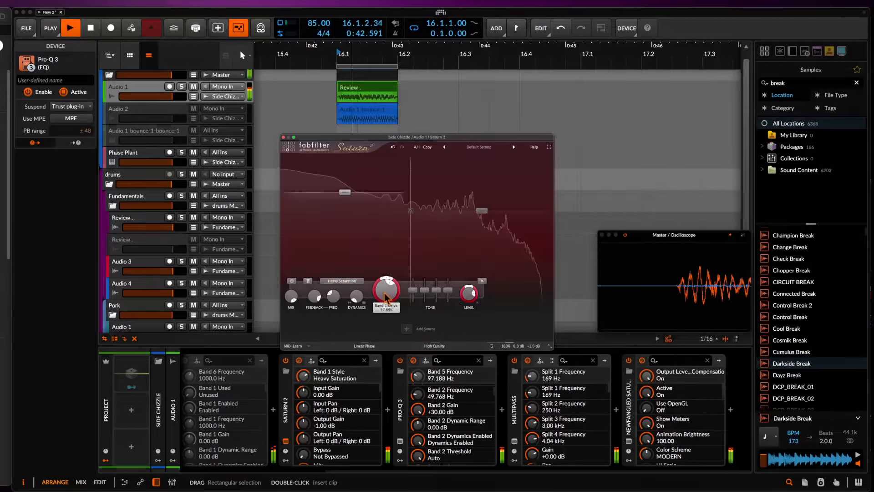
drag(384, 293, 385, 300)
click(342, 281)
click(342, 274)
Lower Saturn 2's low band level to about +7.1 dB and its high band level to about -21.8 dB
mouse_move(345, 194)
mouse_down()
mouse_move(345, 168)
mouse_move(350, 203)
mouse_up()
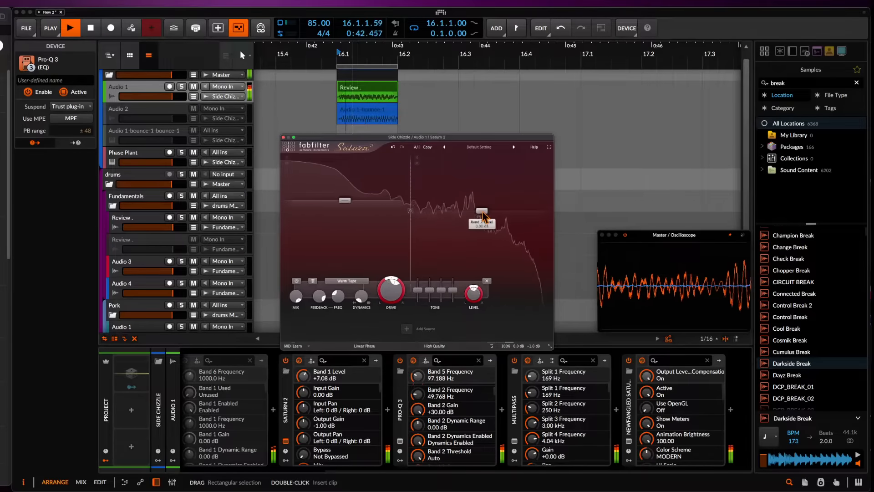
drag(481, 210, 484, 247)
key(space)
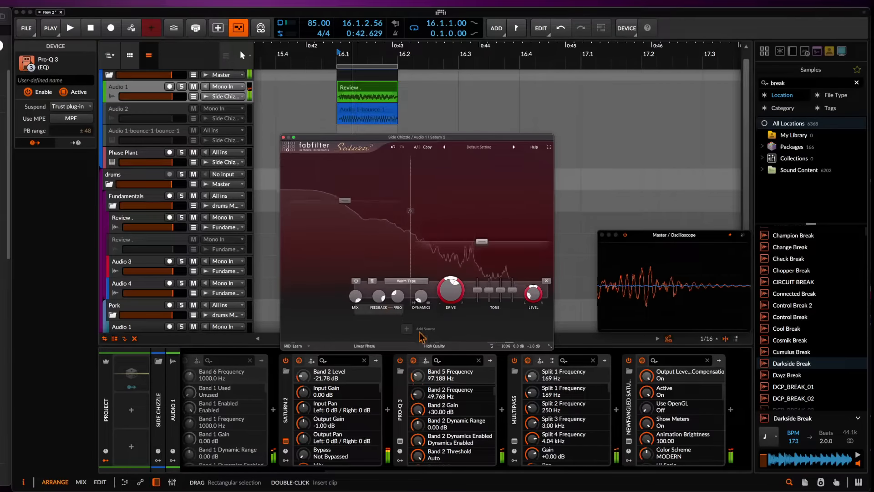
click(283, 137)
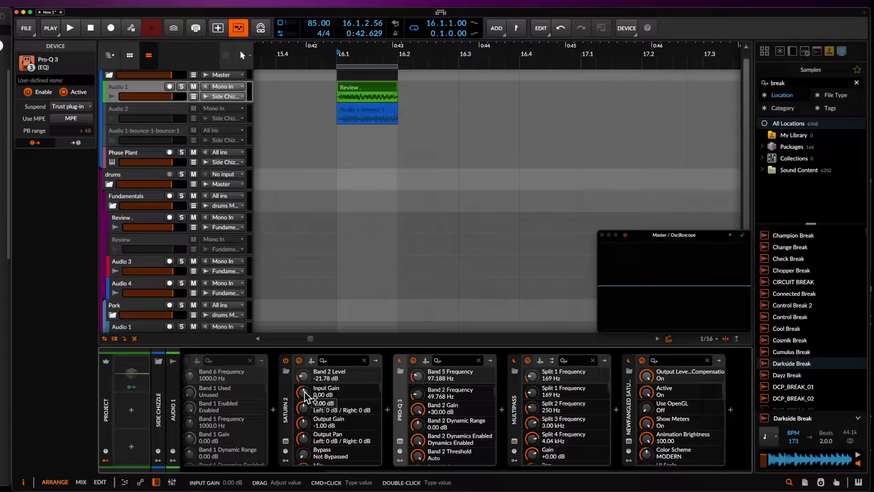
Add a second layer holding a Filter device to the FX Layer, alongside the kHs Resonator layer
click(288, 394)
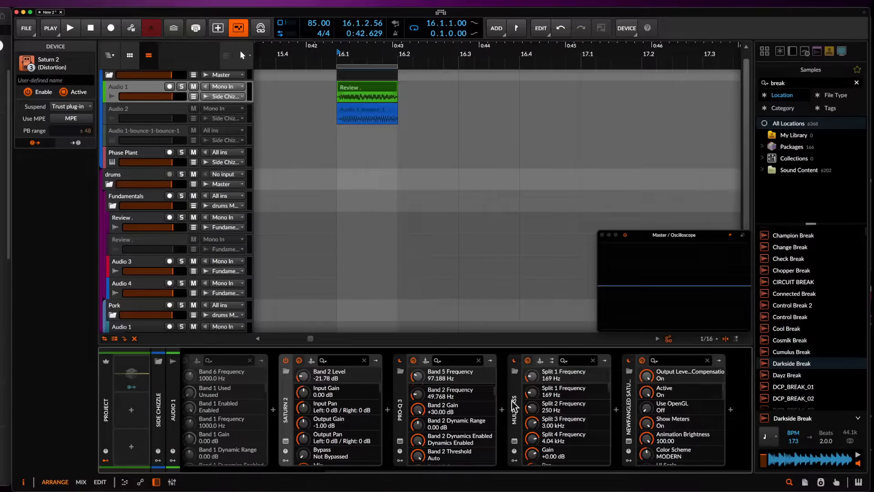
scroll(506, 400, left, 1)
scroll(505, 400, up, 6)
scroll(220, 403, left, 5)
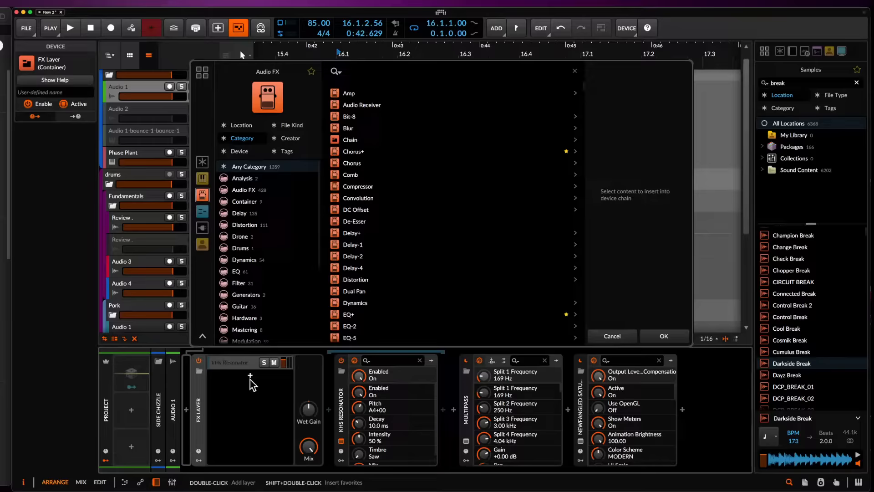
click(250, 379)
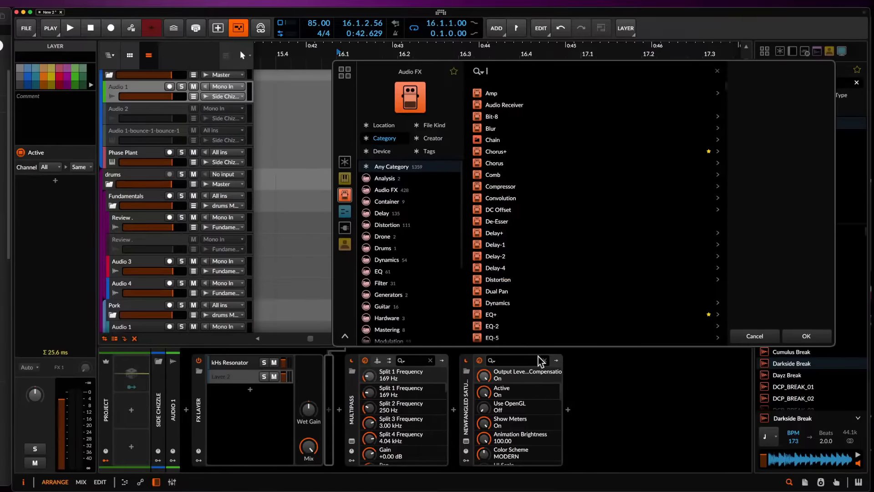
click(251, 368)
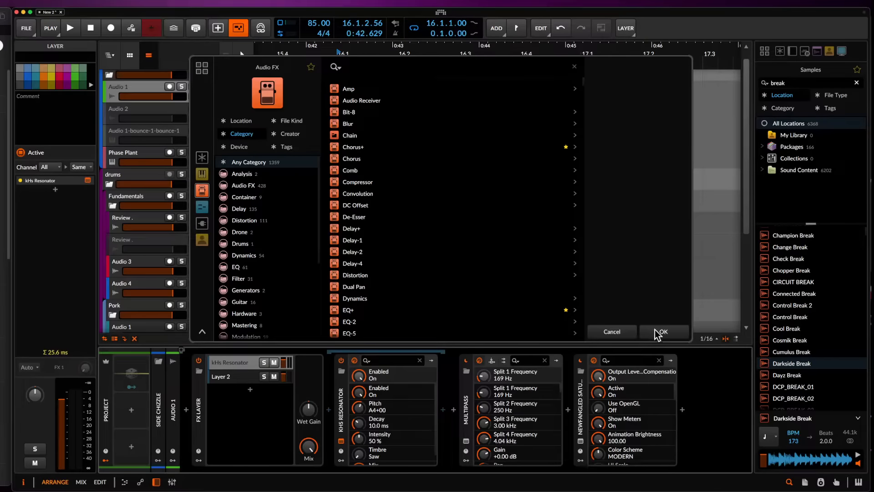
click(354, 66)
text(fil)
key(Return)
Set the kHs Resonator's decay to about 12.2 ms and its pitch to G1 +00
click(367, 87)
drag(391, 261, 403, 258)
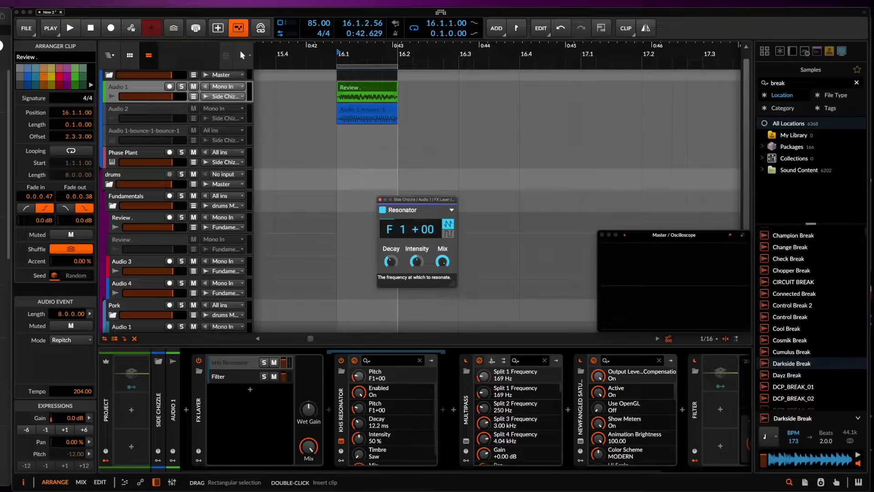
drag(411, 228, 410, 230)
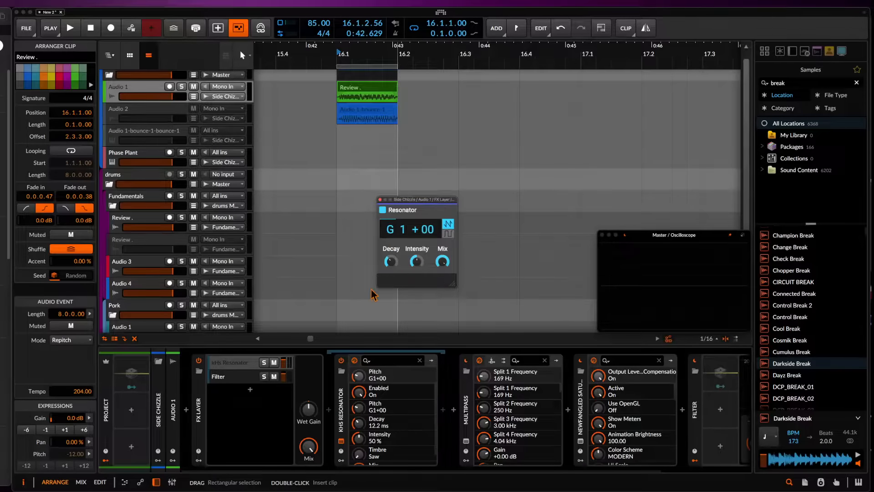
Solo the kHs Resonator layer and raise the Resonator's decay to about 79.3 ms while the loop plays
click(263, 362)
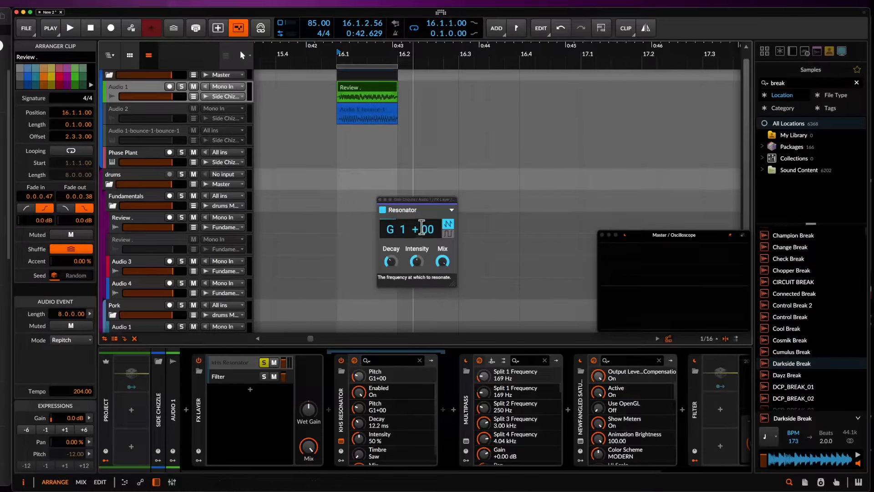
key(space)
drag(391, 261, 391, 241)
key(space)
Place the Filter after kHs Resonator in its layer, with the Resonator at about 9.81 ms decay and 100% intensity
drag(695, 409, 443, 410)
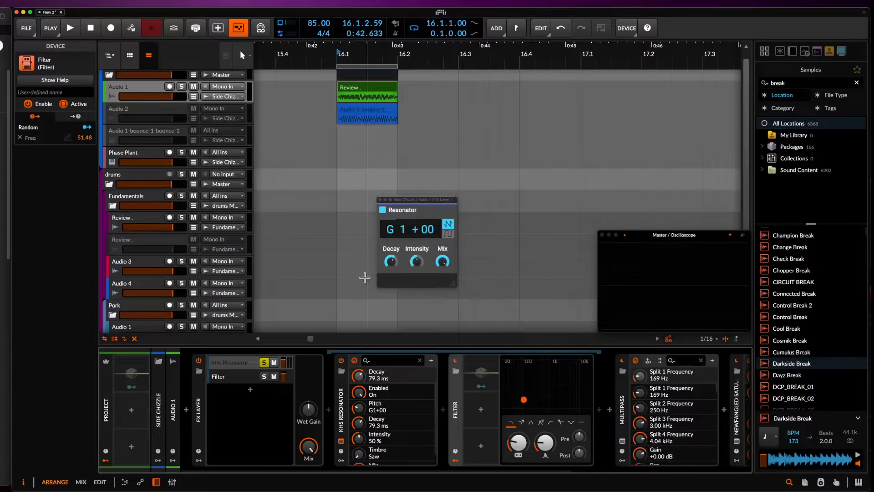
key(space)
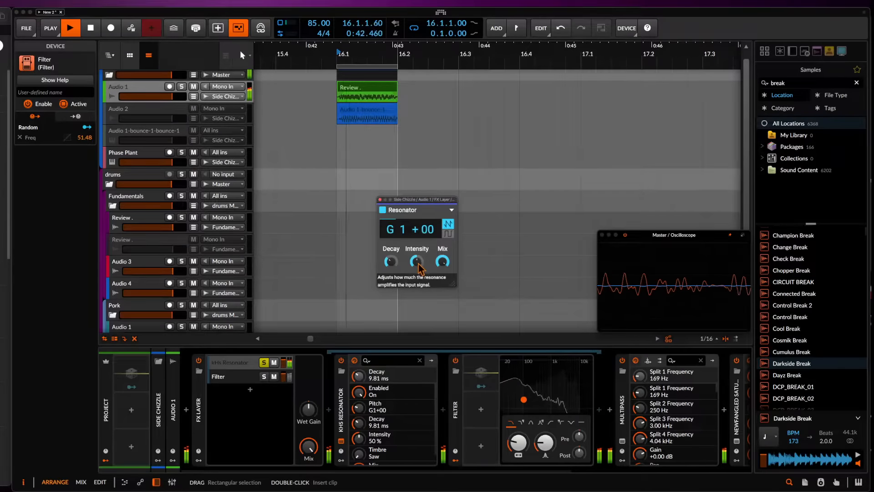
drag(418, 264, 418, 219)
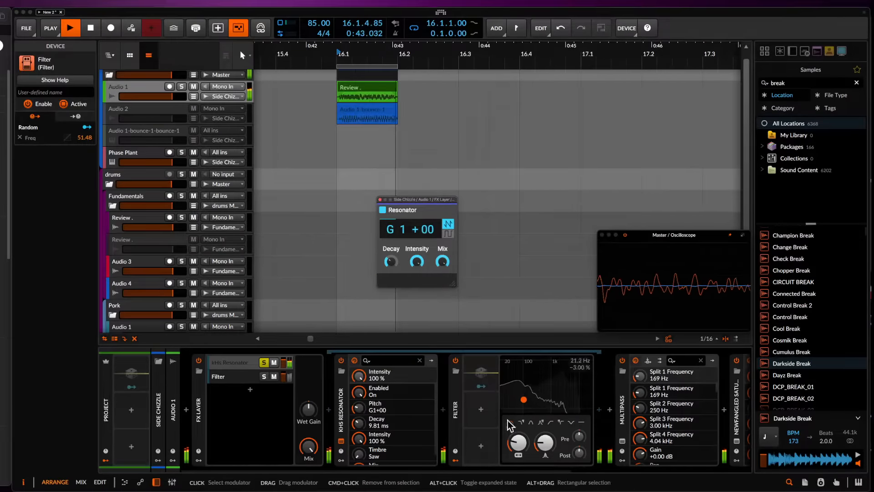
drag(518, 442, 518, 437)
Insert a Pro-Q 3 between kHs Resonator and the Filter
click(442, 409)
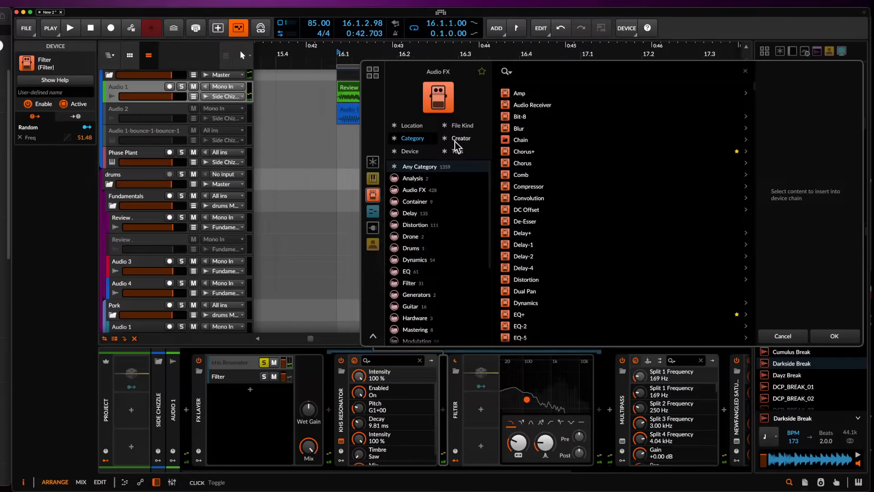
text(PRO)
click(523, 117)
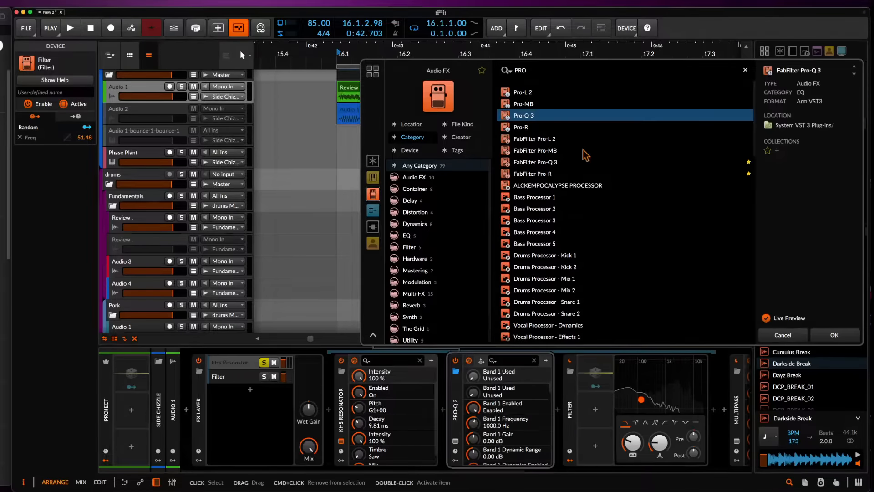
click(835, 336)
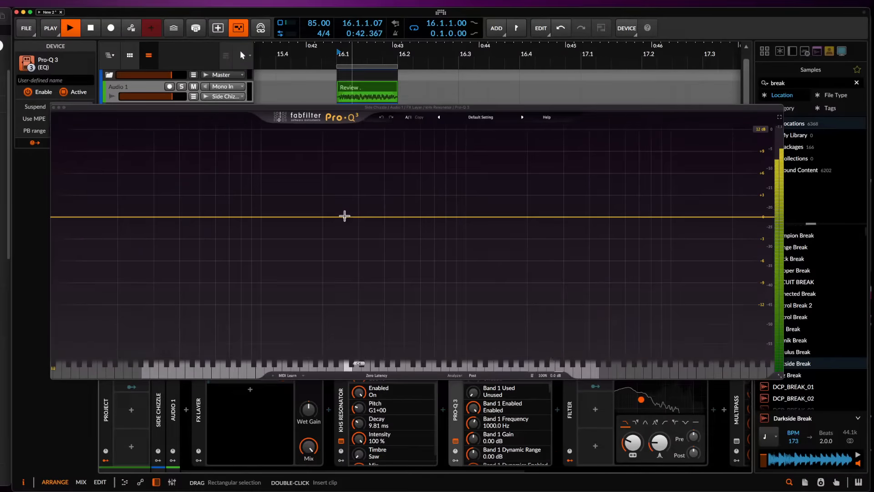
Shape the new Pro-Q 3 with a 25.6 Hz low cut, a boost at about 49 Hz, a dip above it and another near 2.4 kHz
click(71, 217)
drag(71, 217, 197, 120)
drag(274, 204, 274, 289)
drag(540, 217, 544, 260)
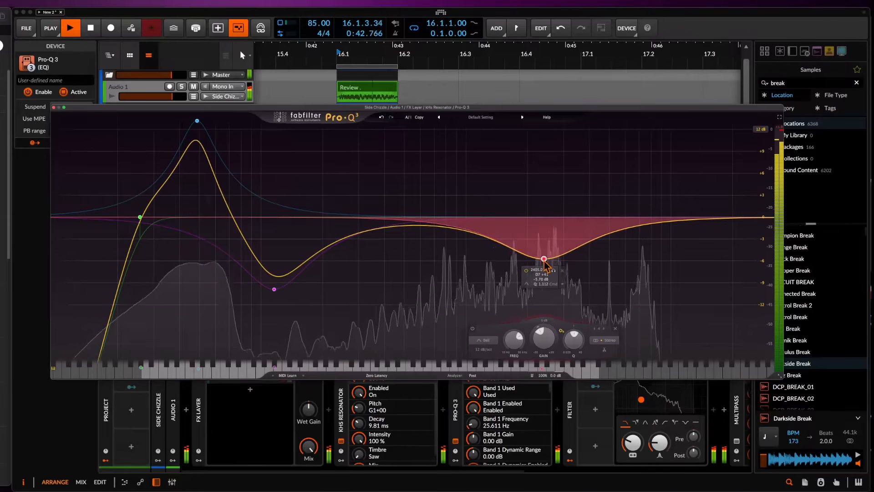
mouse_move(197, 120)
mouse_down()
mouse_move(197, 176)
mouse_move(197, 126)
mouse_up()
key(space)
click(53, 107)
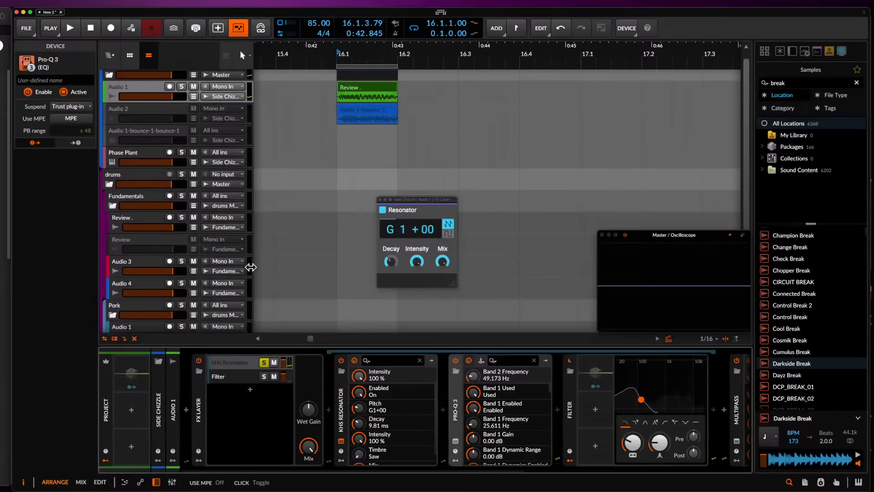
Collapse the layer's Pro-Q 3 and raise the Filter's resonance to about 59% while auditioning the loop
double_click(455, 409)
double_click(478, 436)
double_click(477, 437)
drag(543, 443, 569, 437)
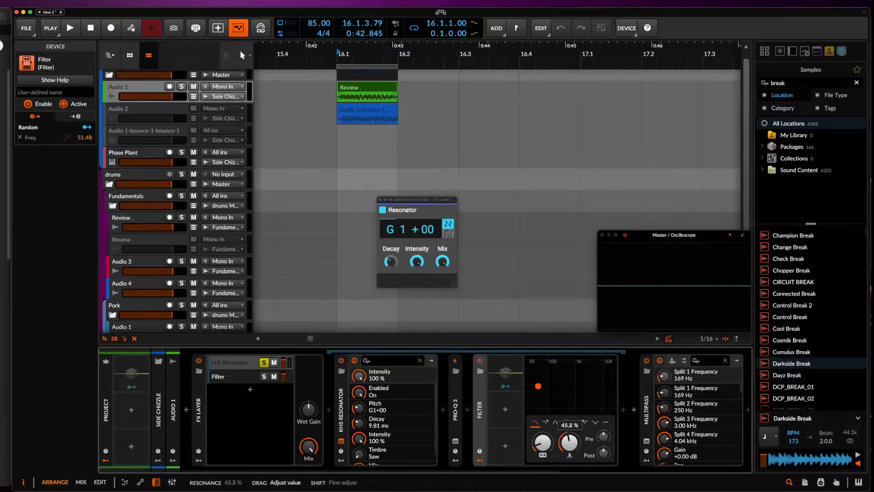
key(space)
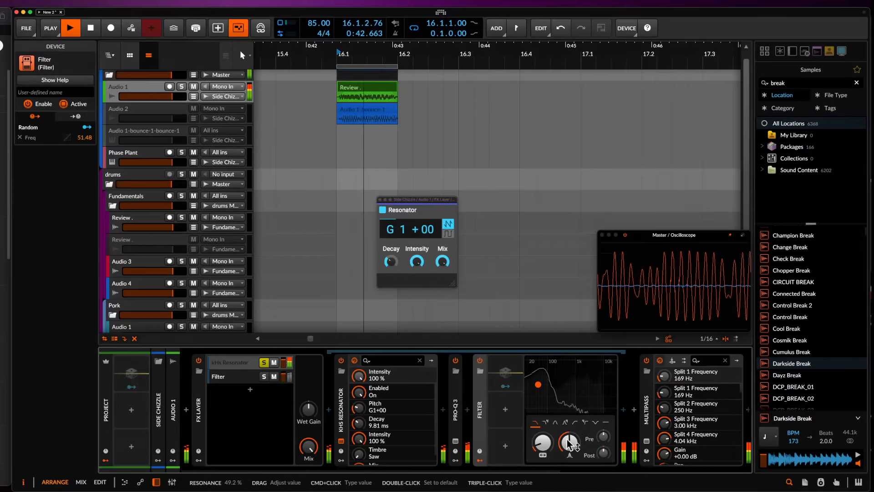
drag(543, 443, 544, 443)
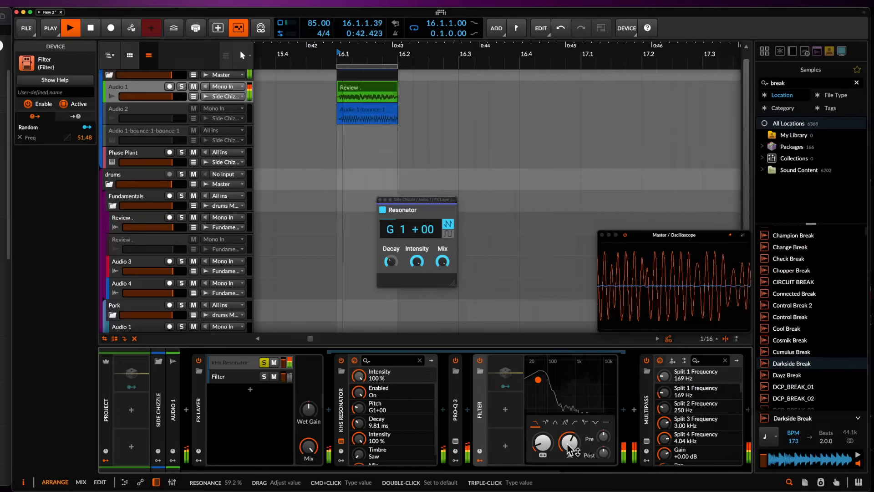
click(479, 405)
key(space)
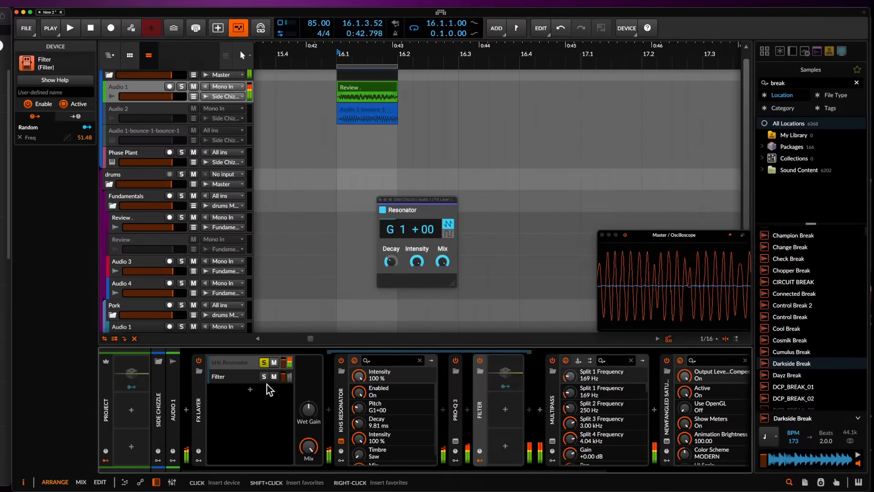
key(space)
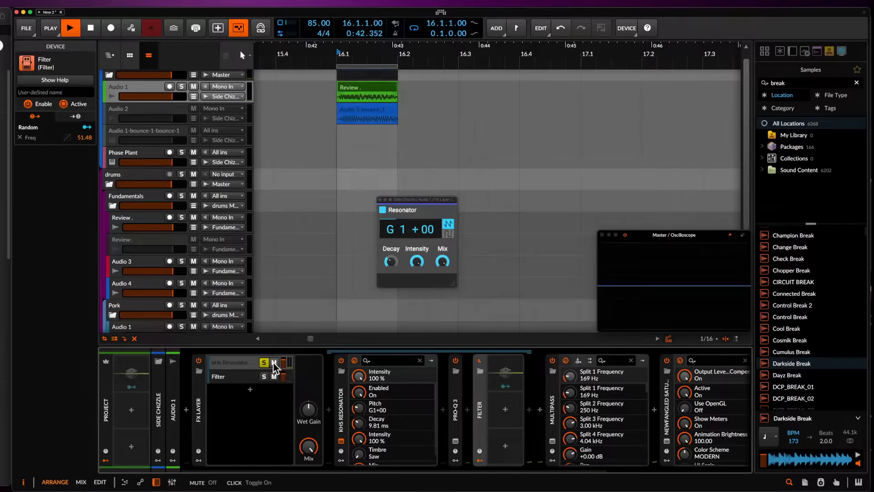
key(space)
Insert Newfangled Saturate after the Filter in the kHs Resonator layer and play the loop through it
click(529, 410)
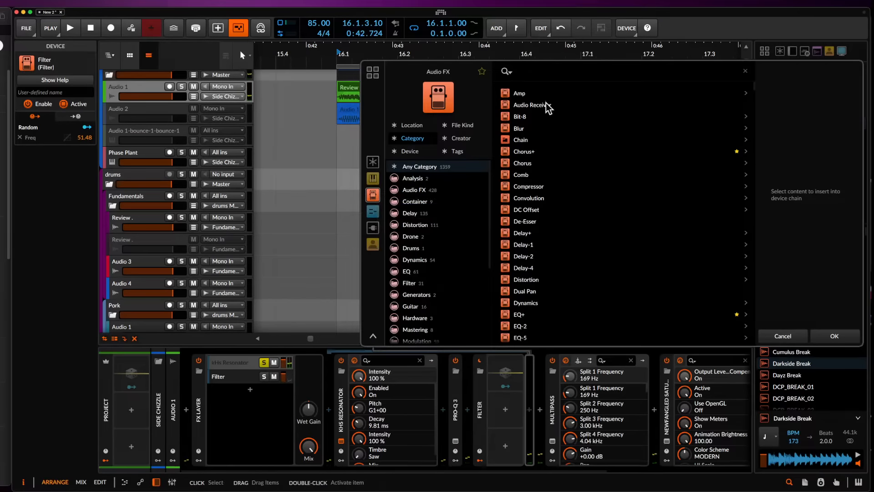
text(SAT)
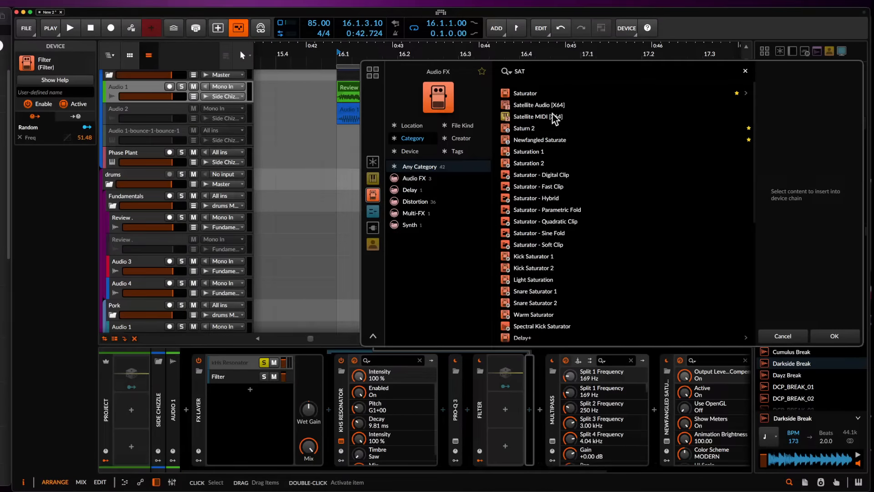
click(542, 139)
click(835, 335)
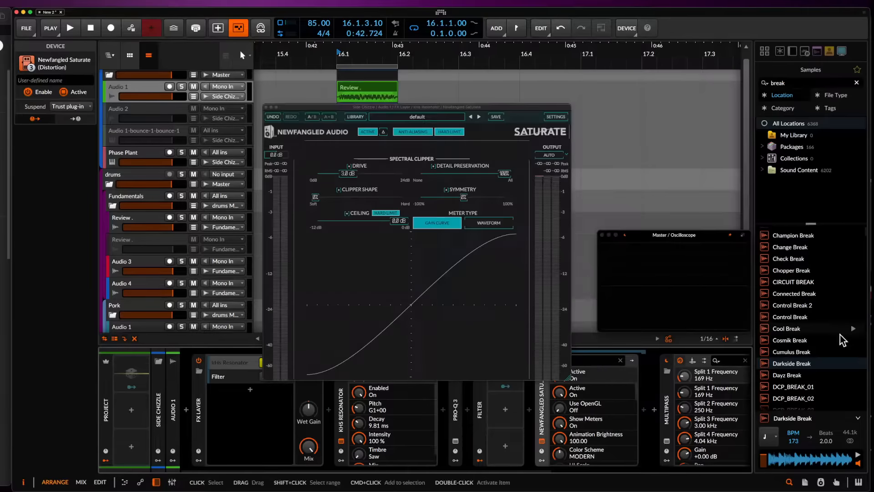
key(space)
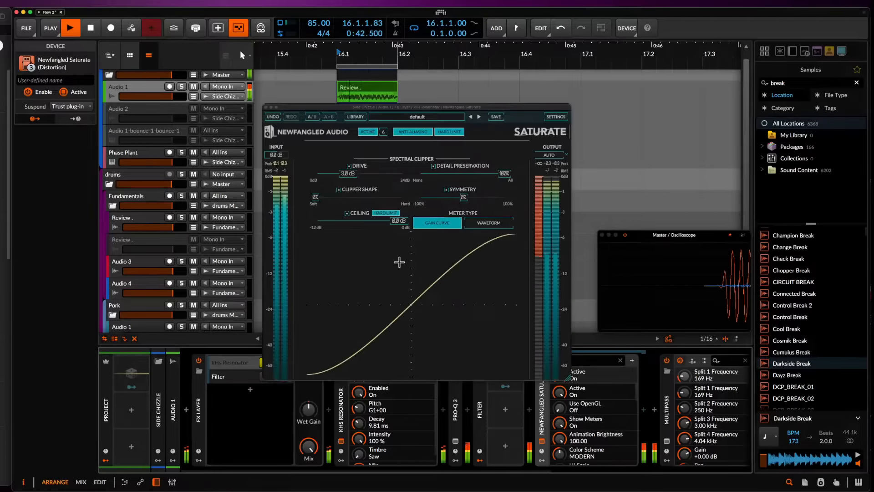
Close Saturate, stop playback and delete the Filter device from the FX Layer's second layer
click(268, 107)
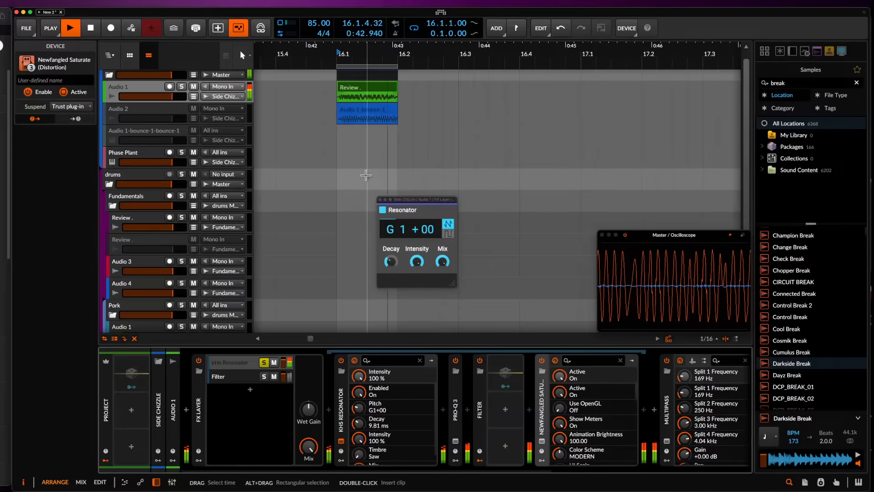
key(space)
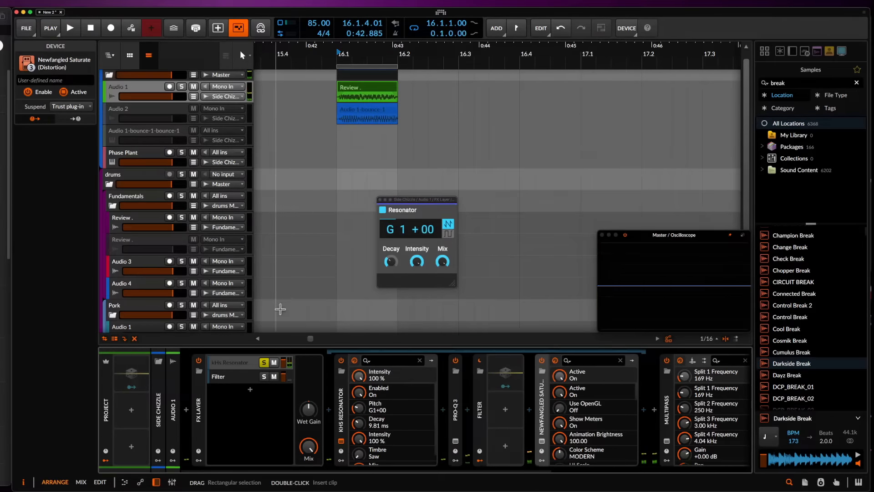
click(248, 366)
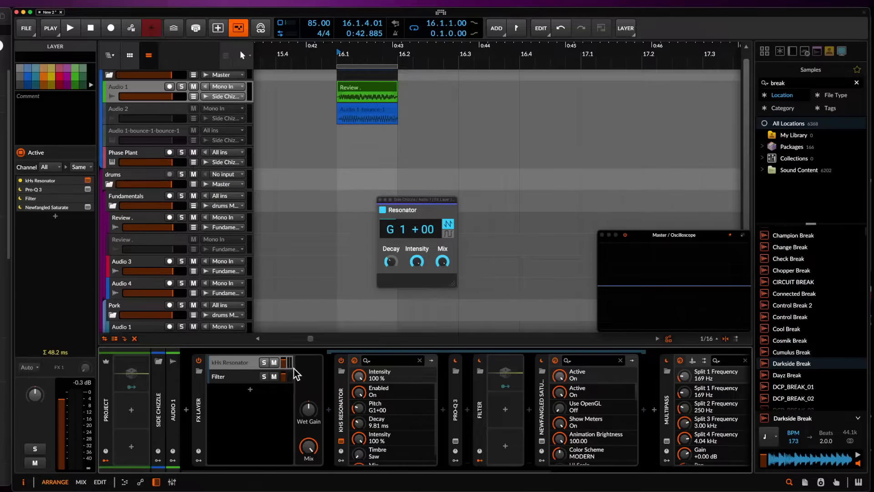
click(234, 375)
click(237, 381)
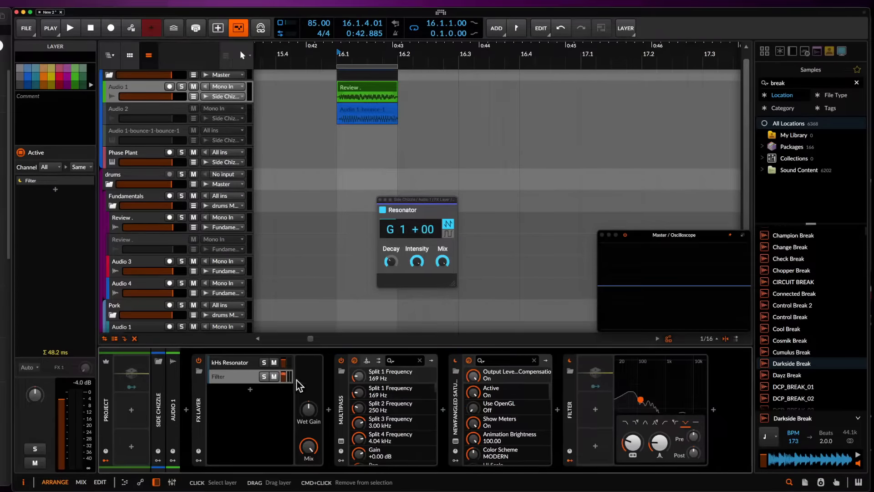
click(220, 374)
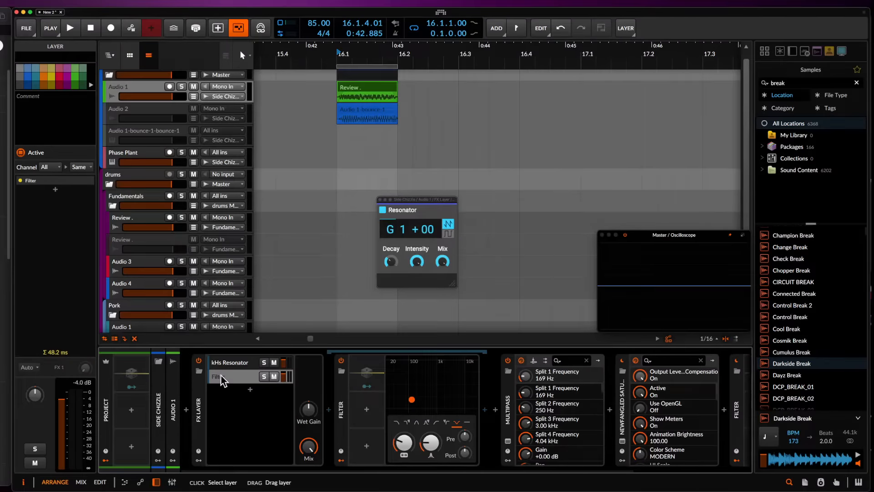
click(338, 386)
key(Delete)
Insert a Pro-Q 3 into the now empty second layer of the FX Layer
click(337, 411)
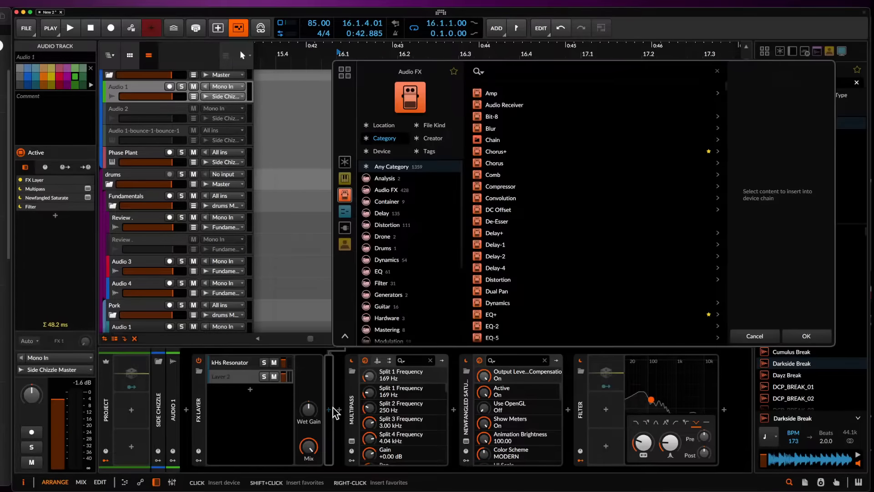
text(PRO)
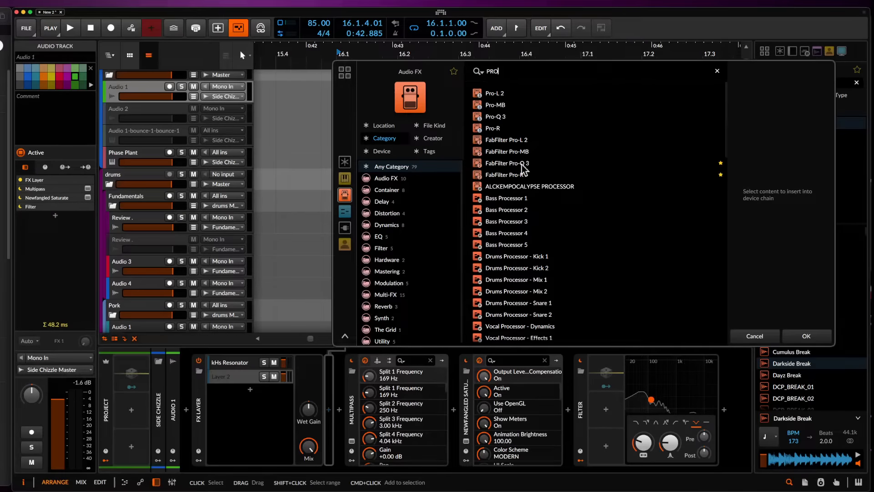
click(501, 117)
click(797, 336)
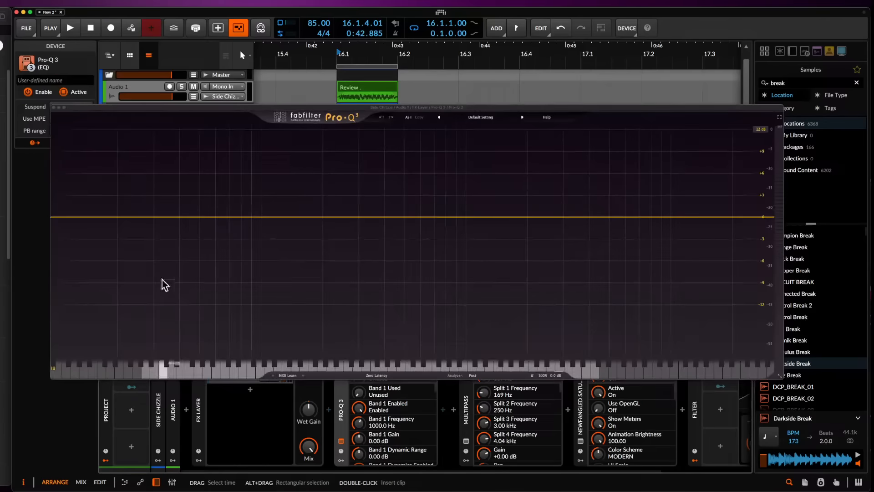
Shape the second layer's Pro-Q 3 with a 176.58 Hz low cut and a dip of about 7 dB near 2.4 kHz with Q 2.166
click(70, 218)
drag(70, 218, 311, 240)
key(space)
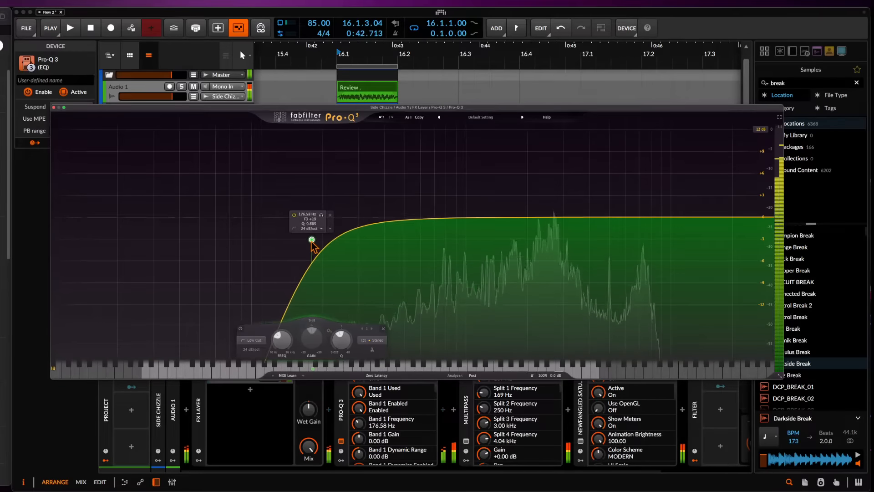
key(space)
drag(553, 217, 547, 271)
key(space)
scroll(548, 250, up, 5)
key(space)
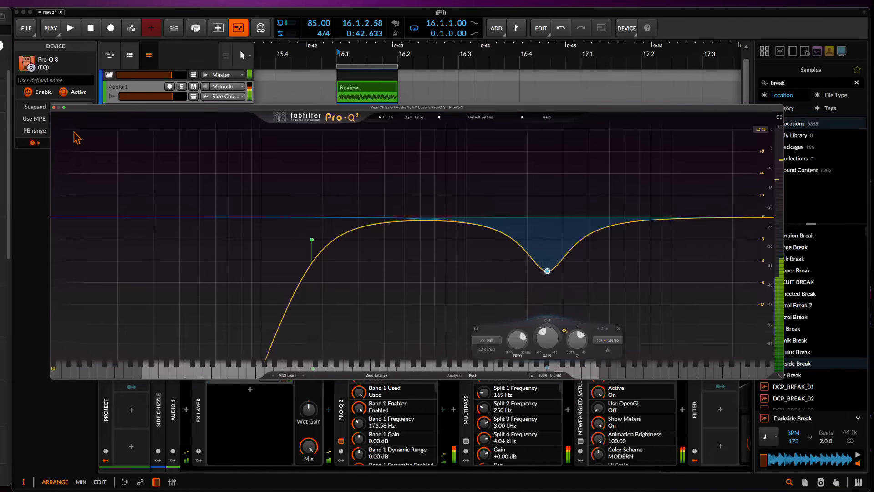
click(54, 107)
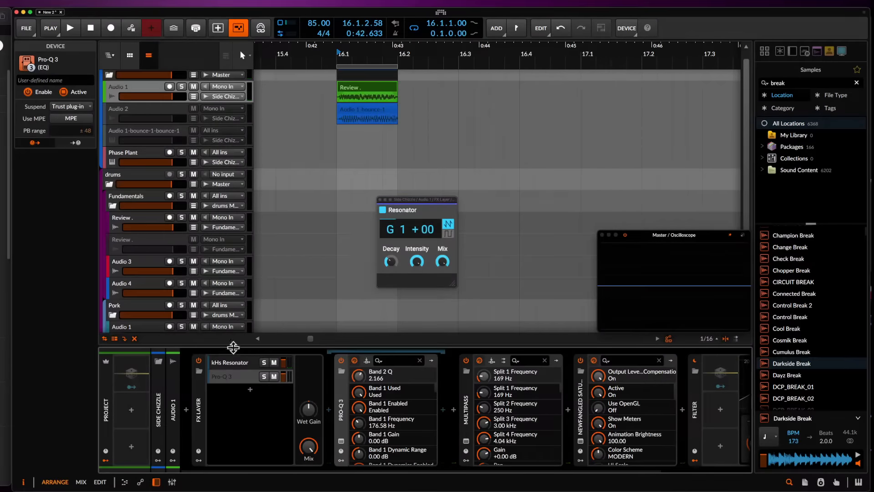
Insert a kHs Ring Mod after the Pro-Q 3 in the second layer
click(250, 390)
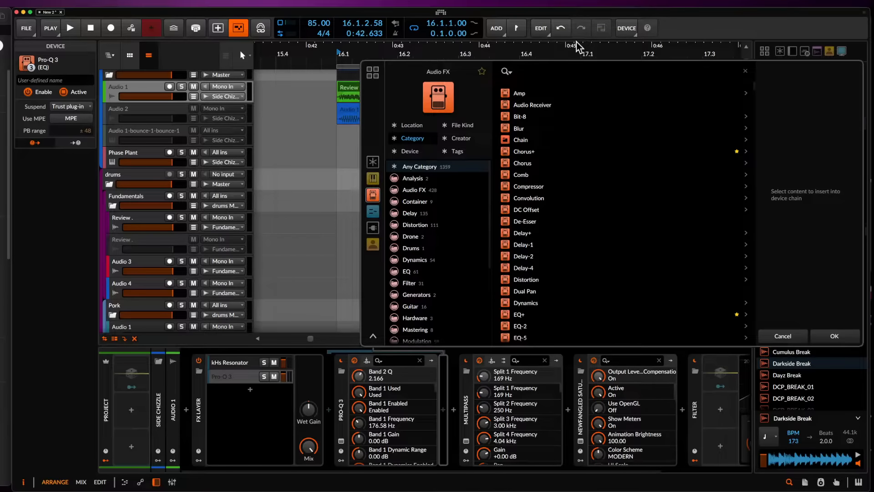
text(RING)
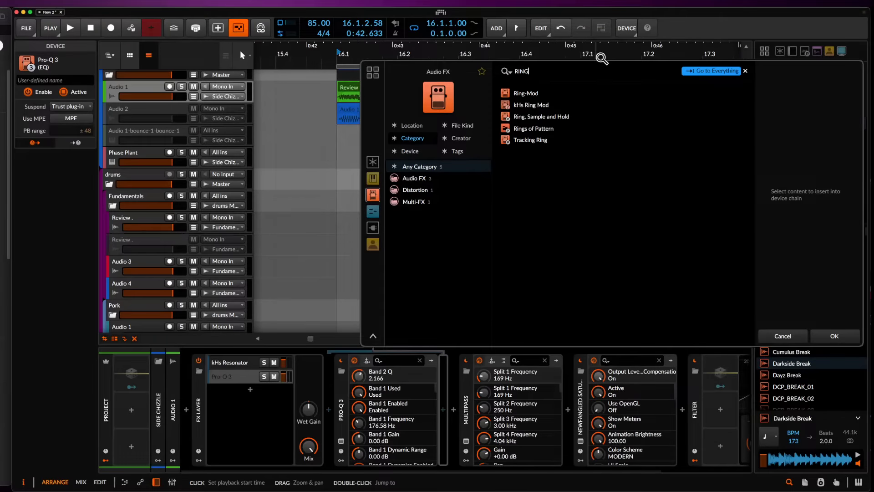
click(529, 105)
click(831, 335)
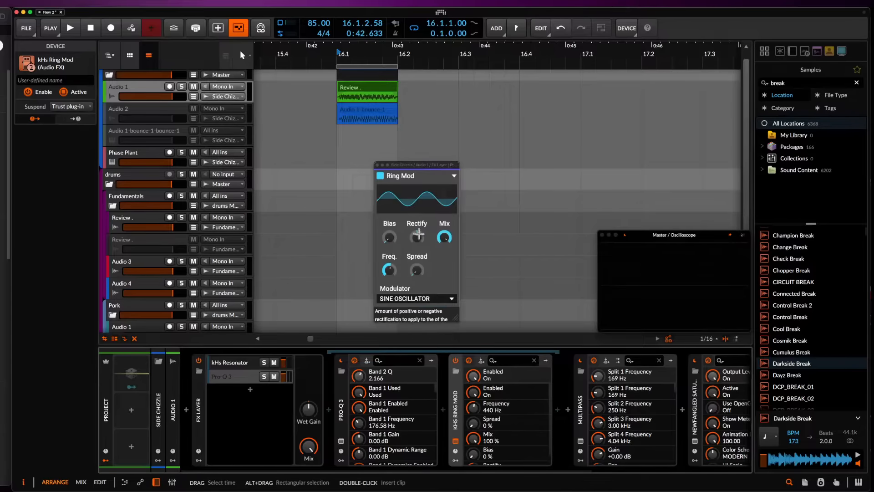
Set the Ring Mod's frequency to 10 Hz and its mix to 53% while auditioning the loop
drag(444, 237, 444, 257)
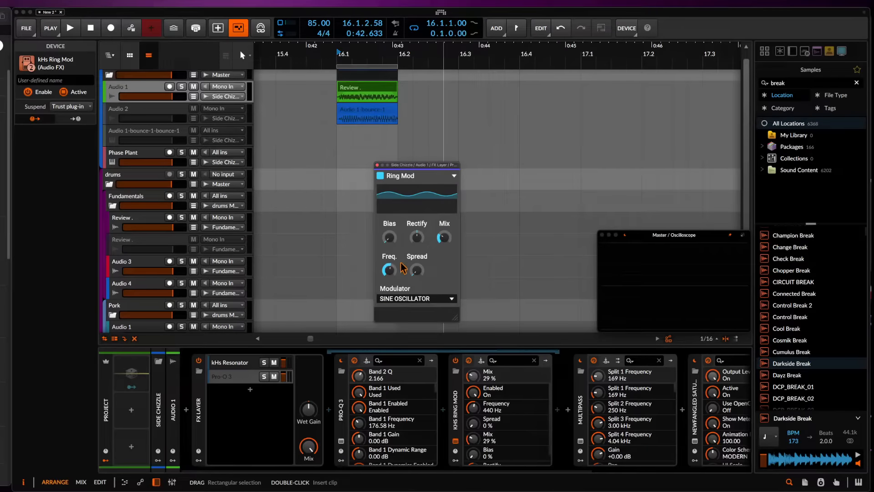
drag(389, 269, 388, 292)
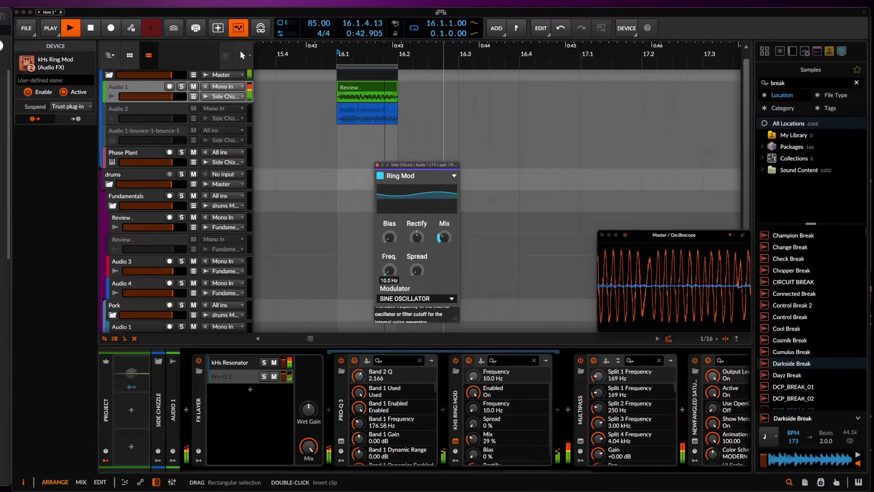
drag(444, 238, 449, 246)
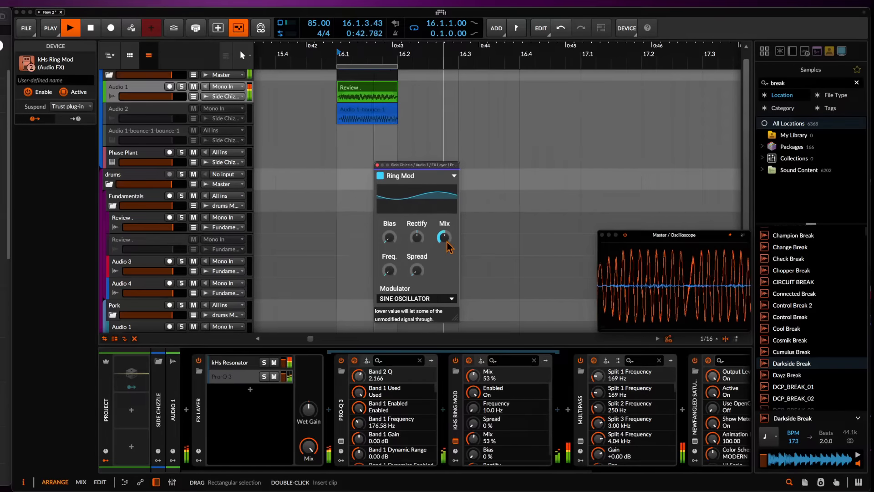
click(377, 166)
In the track's Newfangled Saturate, set the clipper shape fully hard and turn off automatic output compensation, checking it against the loop
click(236, 383)
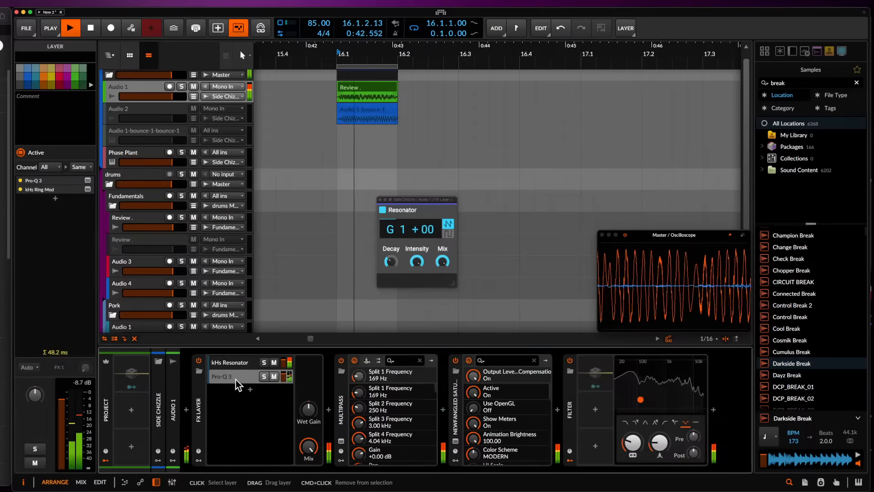
scroll(354, 109, down, 3)
key(space)
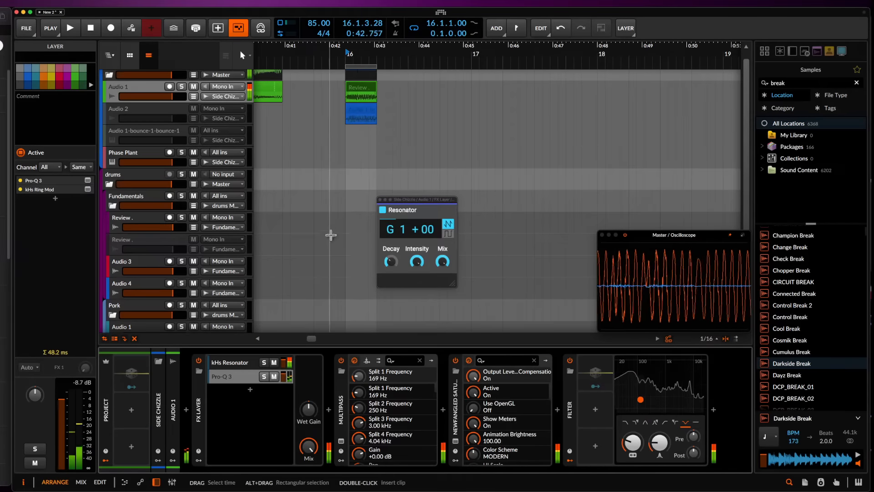
click(455, 441)
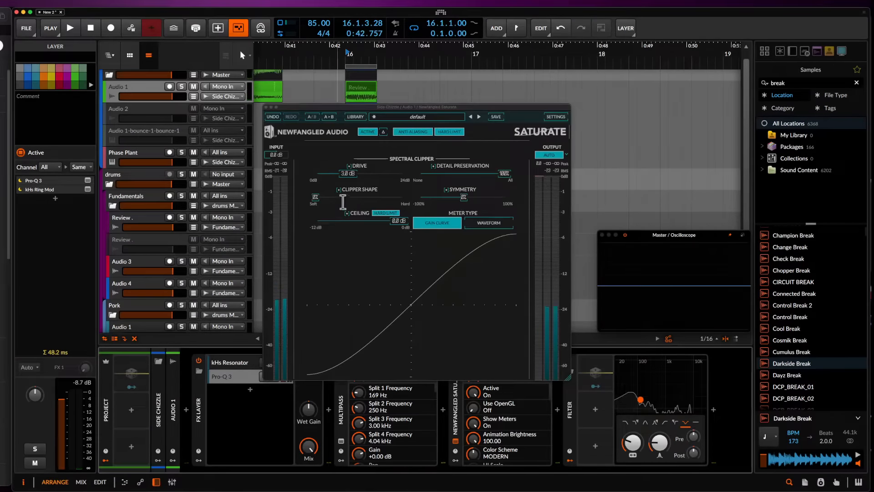
drag(342, 201, 344, 144)
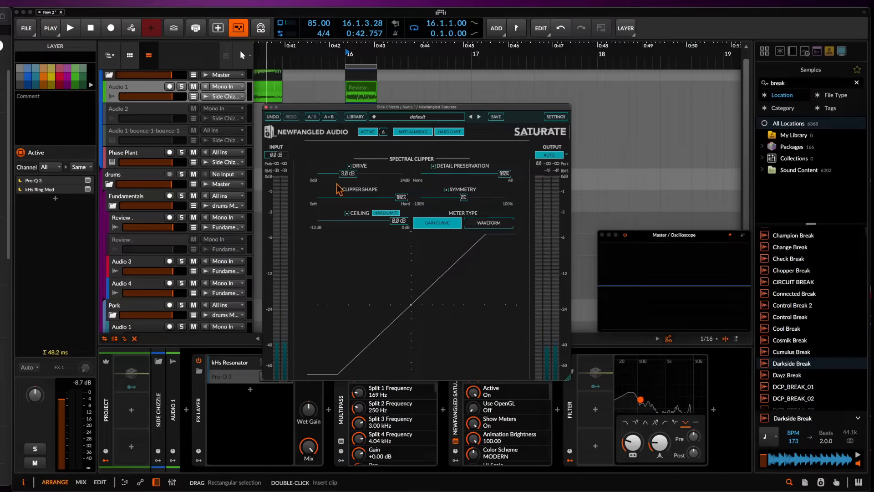
key(space)
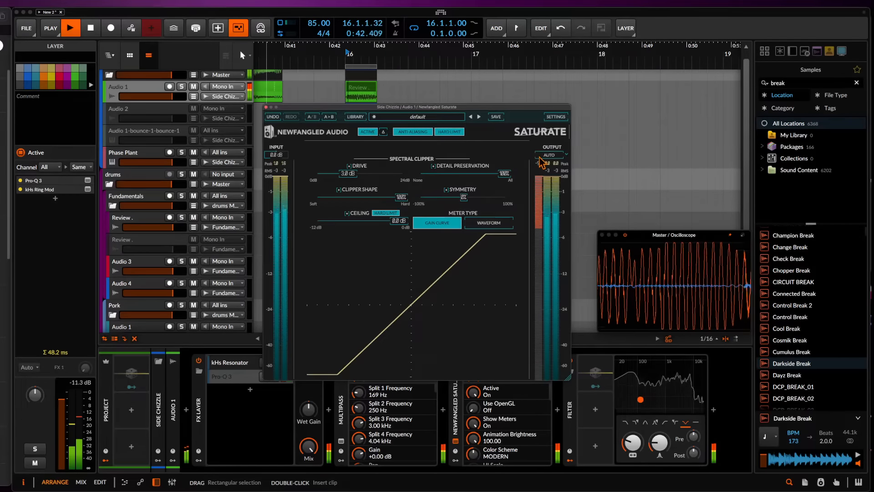
key(space)
click(266, 107)
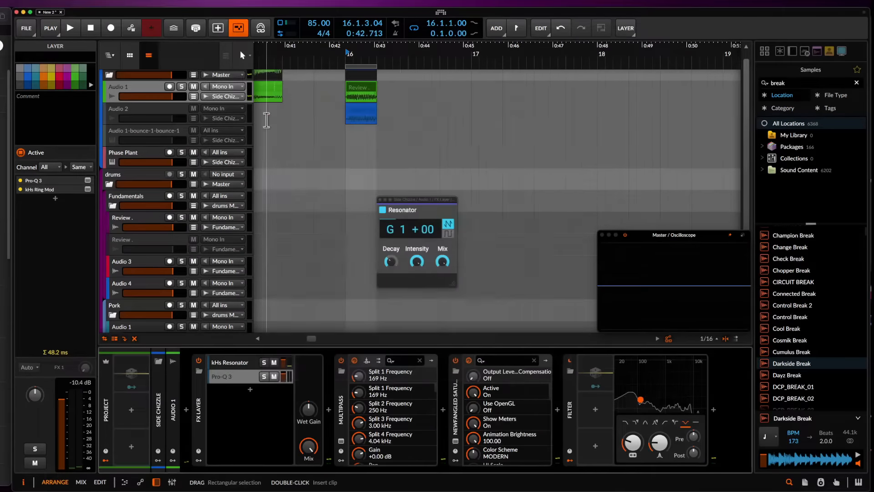
Collapse Multipass, open its editor, compare the high band's Dynamics bypassed and active, and raise both of its thresholds slightly
double_click(342, 385)
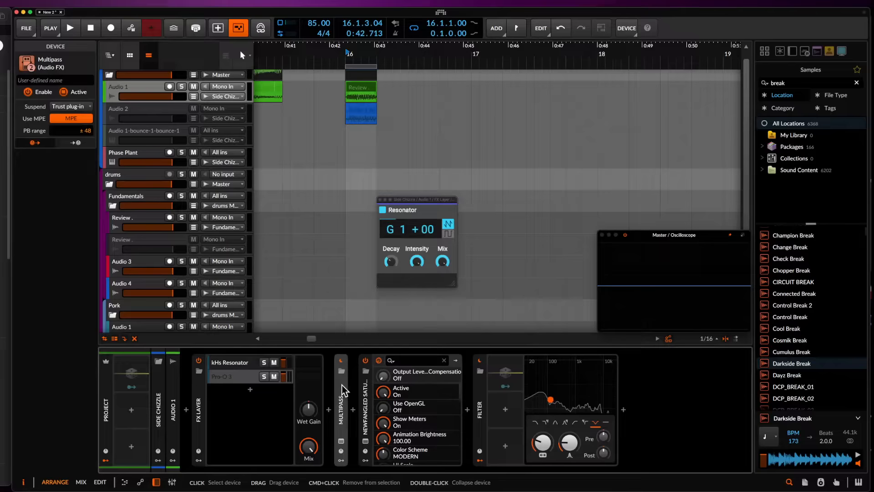
click(341, 441)
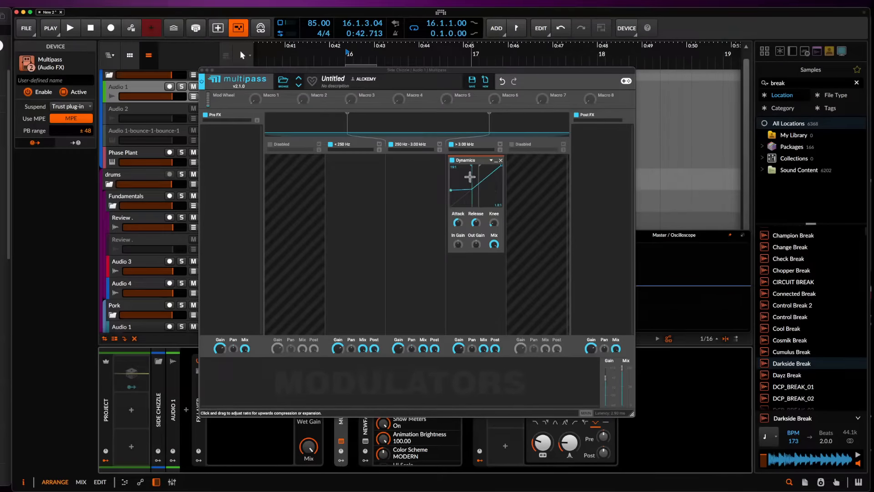
click(452, 160)
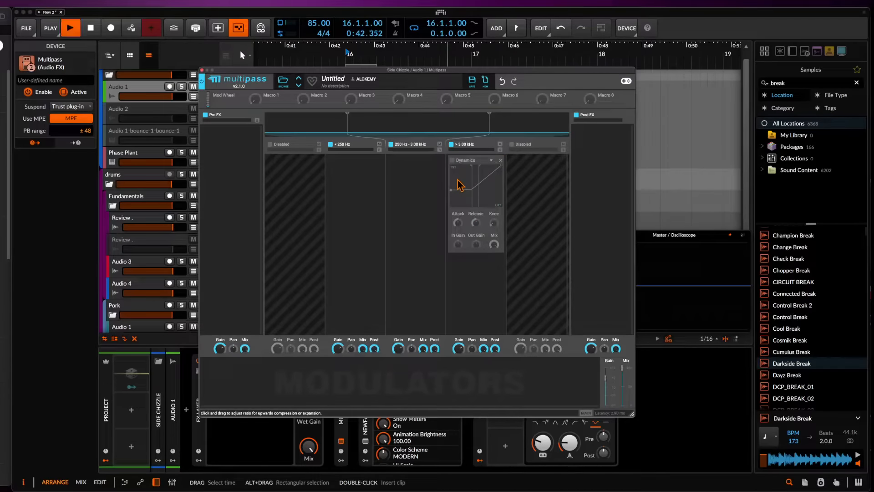
click(452, 160)
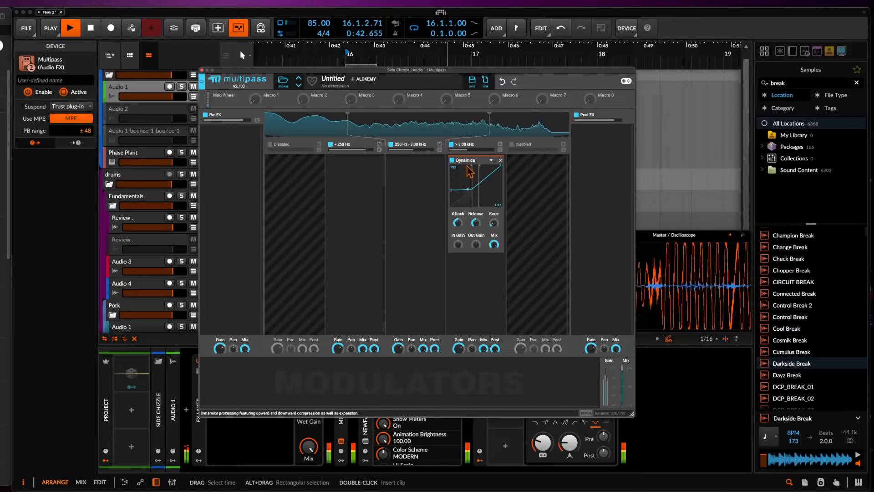
drag(469, 171, 478, 177)
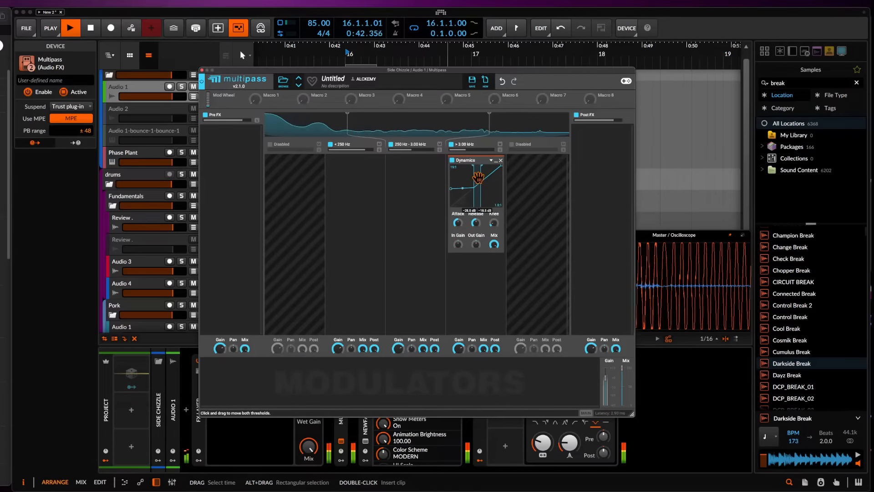
key(space)
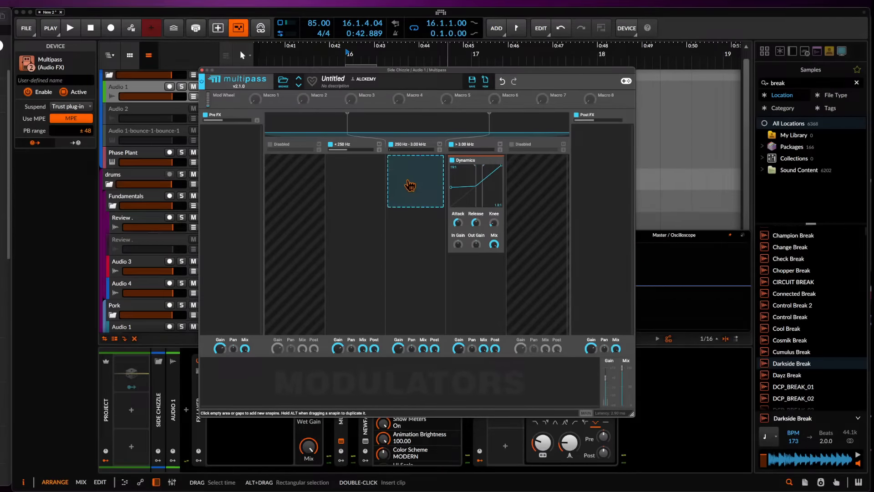
Try a three-tap Chorus on Multipass's 250 Hz to 3 kHz band while playing the loop, and remove it
click(410, 184)
click(419, 227)
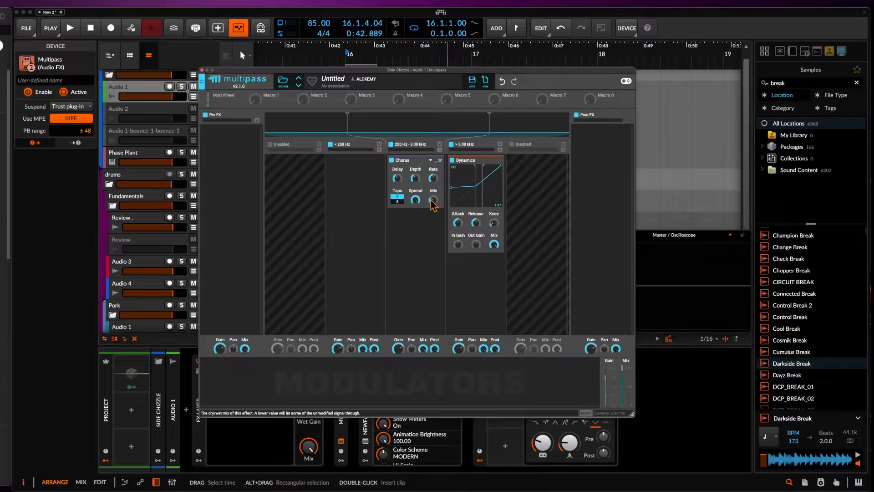
key(space)
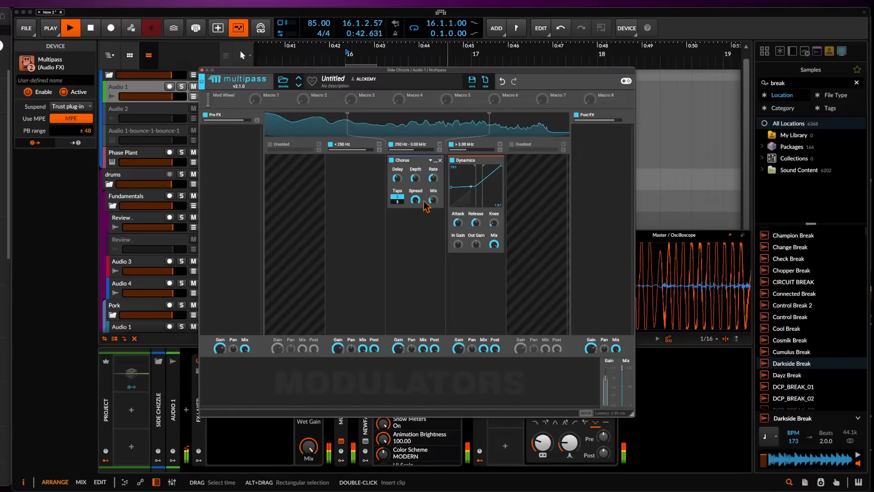
key(space)
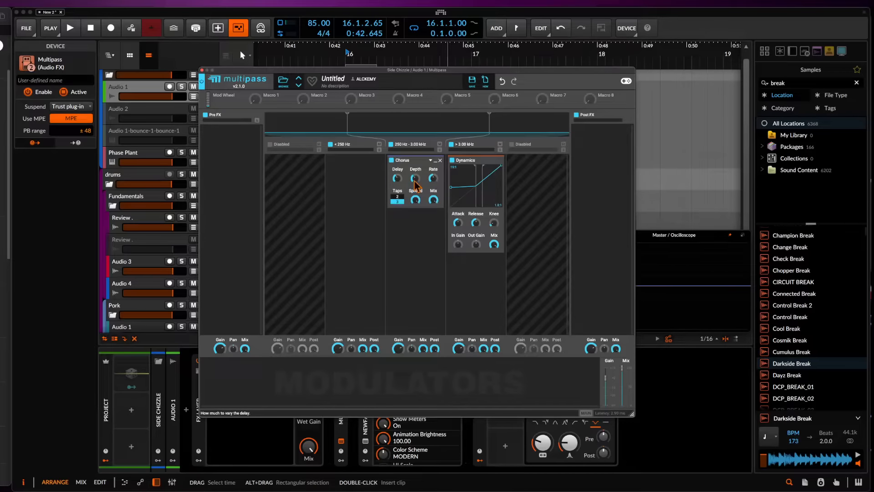
key(space)
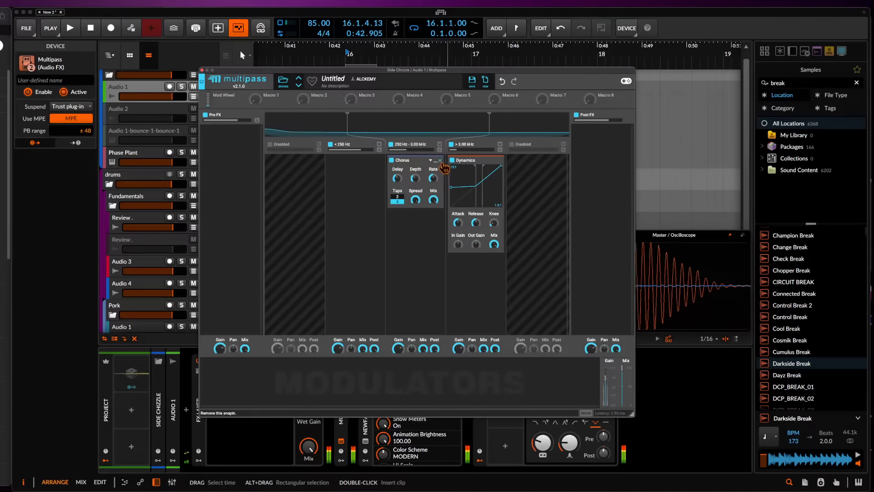
drag(438, 162, 347, 159)
Add a Saturate-type Distortion to Multipass's Pre FX, lowering its drive and setting dynamics to 0% while the loop plays
click(231, 152)
click(254, 182)
click(232, 160)
click(231, 168)
key(space)
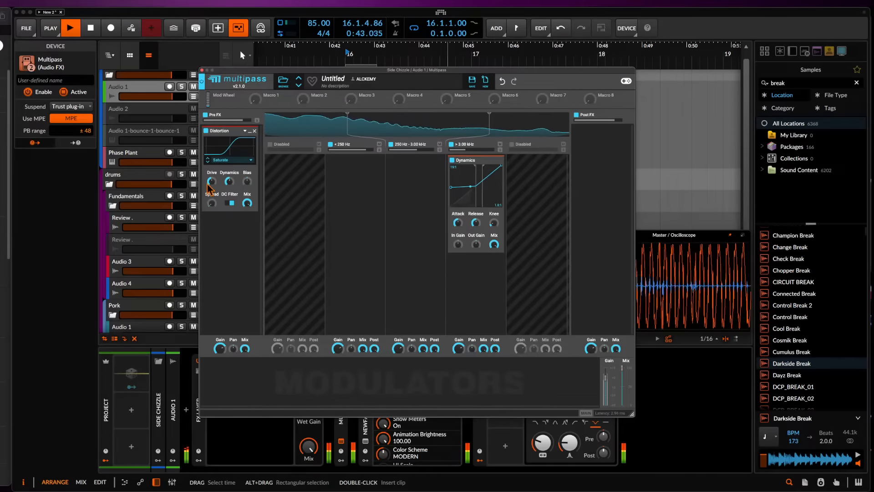
drag(211, 182, 229, 209)
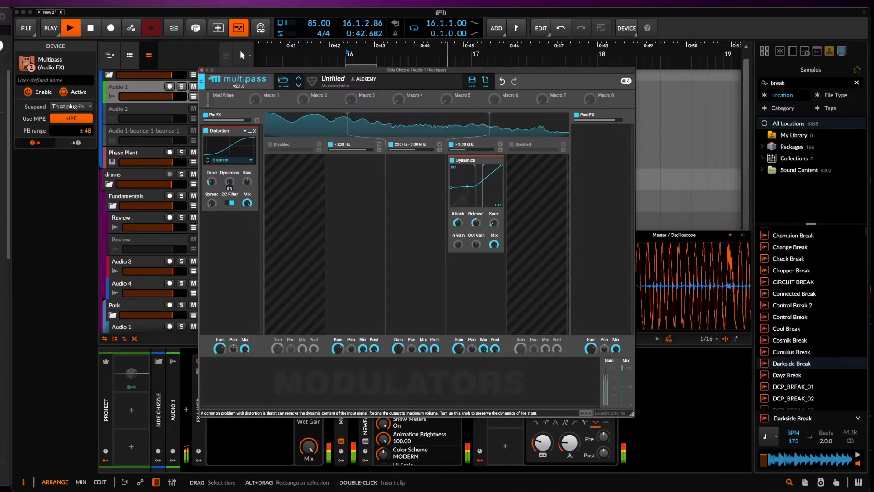
Close the Multipass editor and delete the filter device at the end of Audio 1's chain, checking the loop without it
click(202, 70)
key(space)
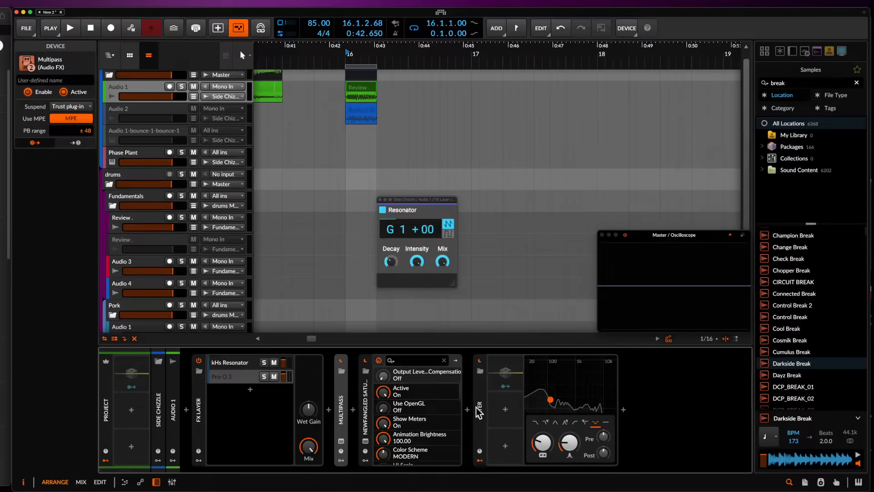
click(480, 411)
key(Delete)
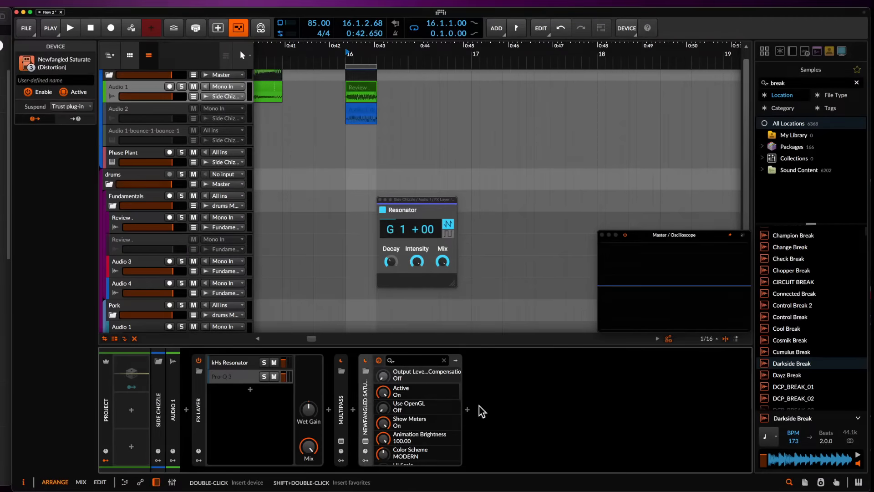
key(space)
key(space)
Insert a second Multipass before Newfangled Saturate and load the CHAMELEON FILTER preset from the AETURNUM 6 MULTIPASS user folder
click(353, 409)
text(multi)
key(Return)
click(283, 82)
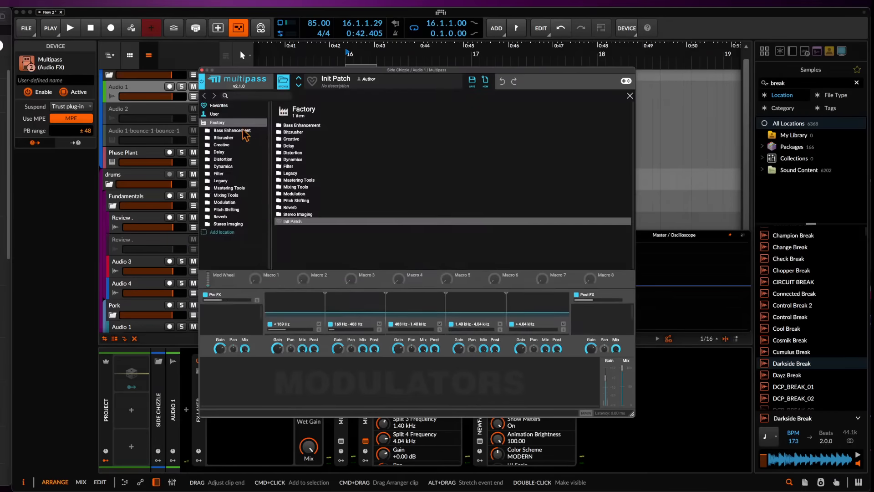
click(220, 116)
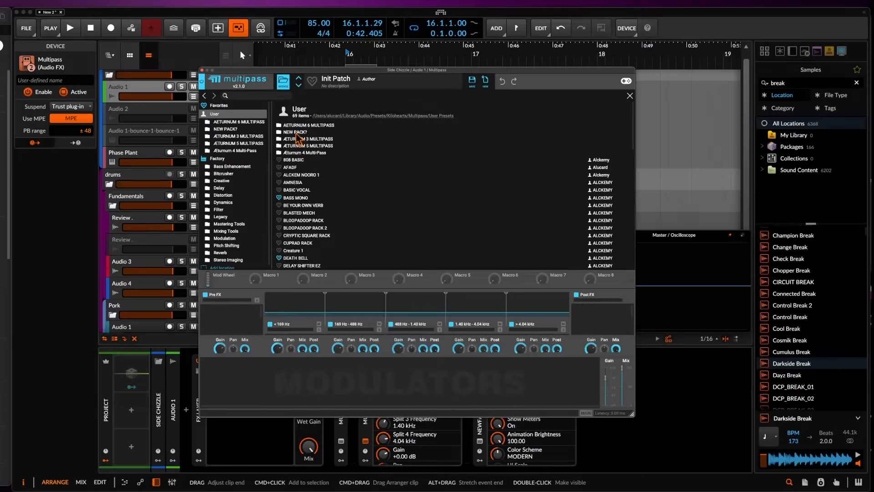
double_click(293, 125)
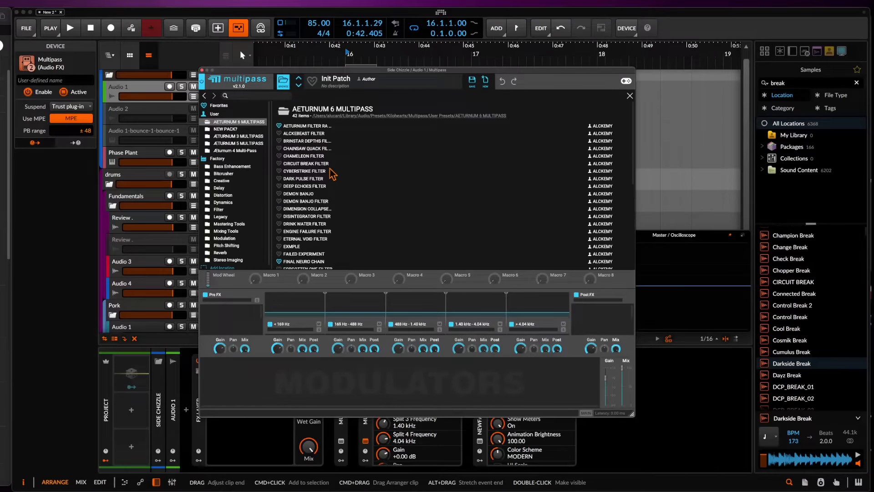
click(304, 156)
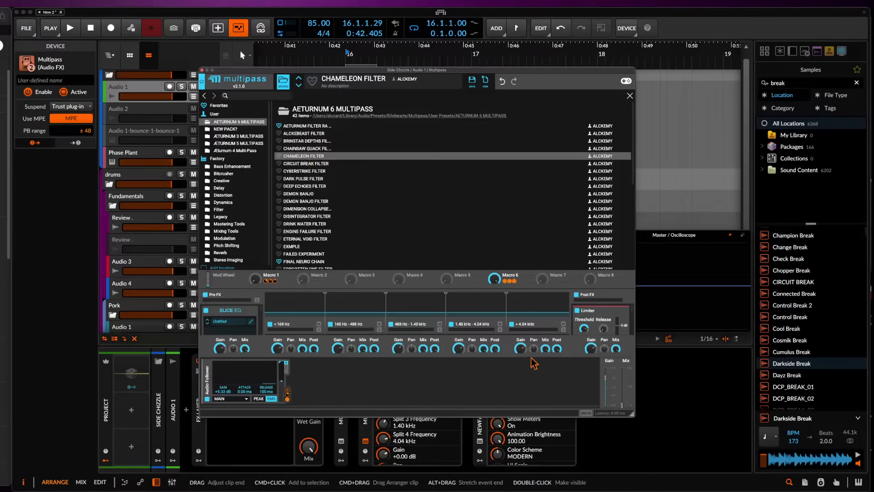
click(630, 97)
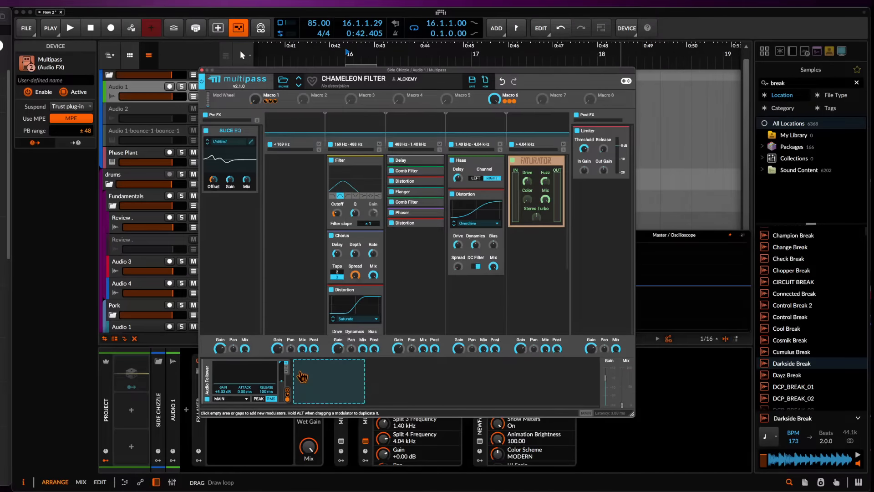
Try a 1.390 Hz Random modulator with jitter, smooth and chaos at 100% on Macro 1, auditioning the macro over the loop
key(space)
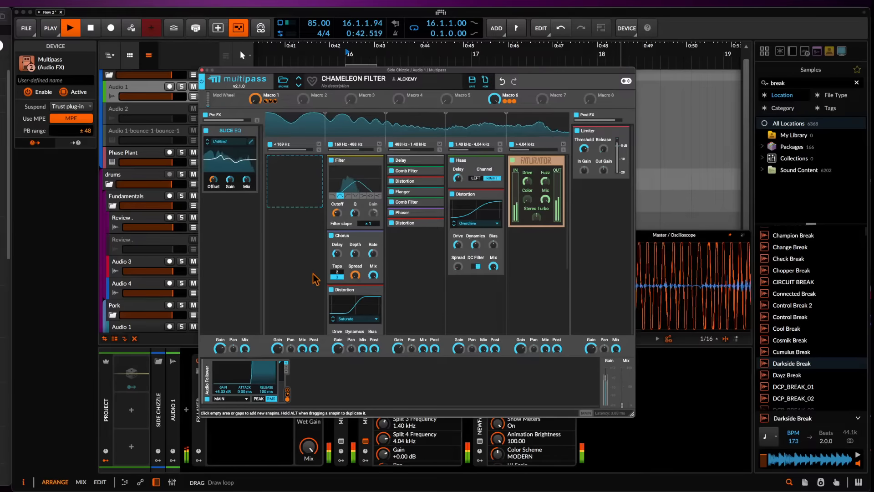
double_click(207, 382)
click(251, 389)
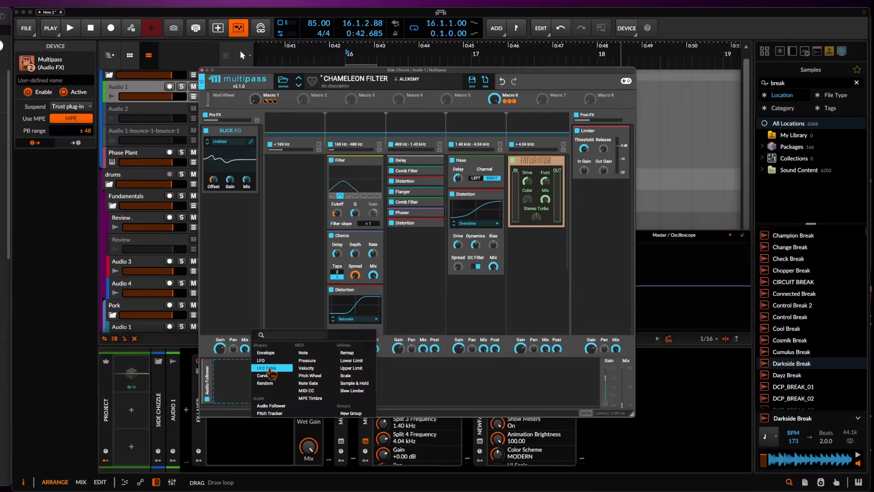
click(271, 383)
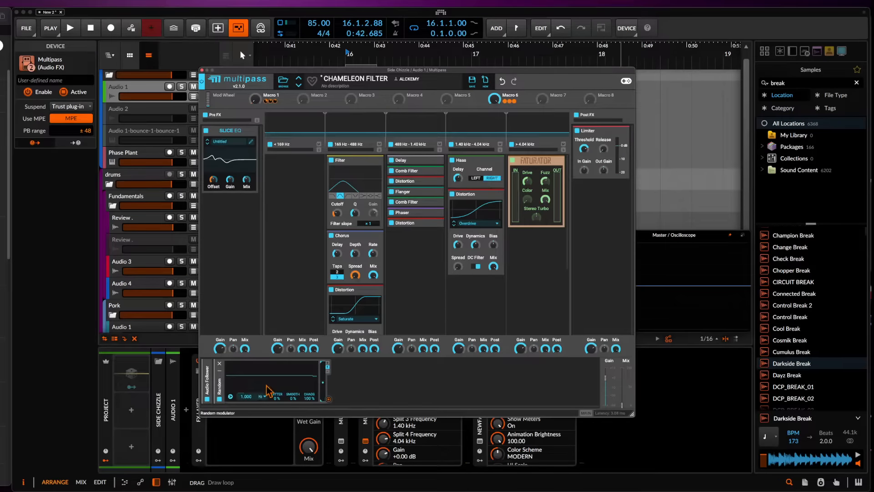
click(328, 399)
click(256, 115)
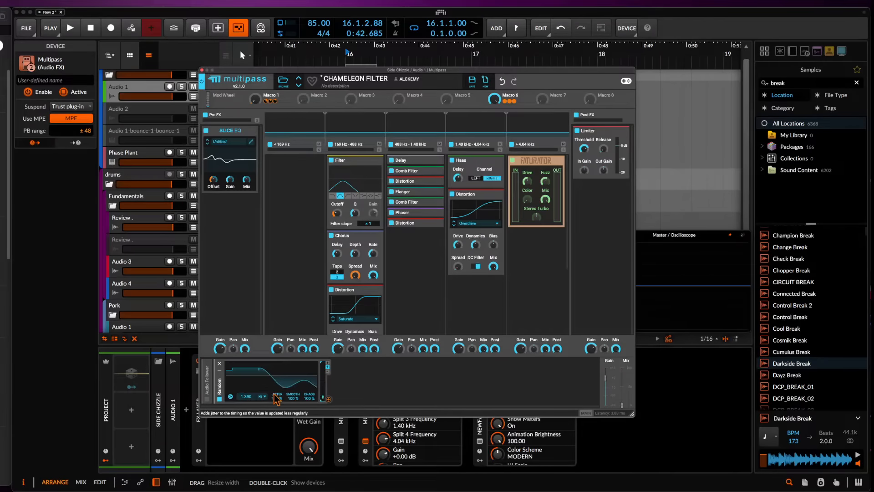
key(space)
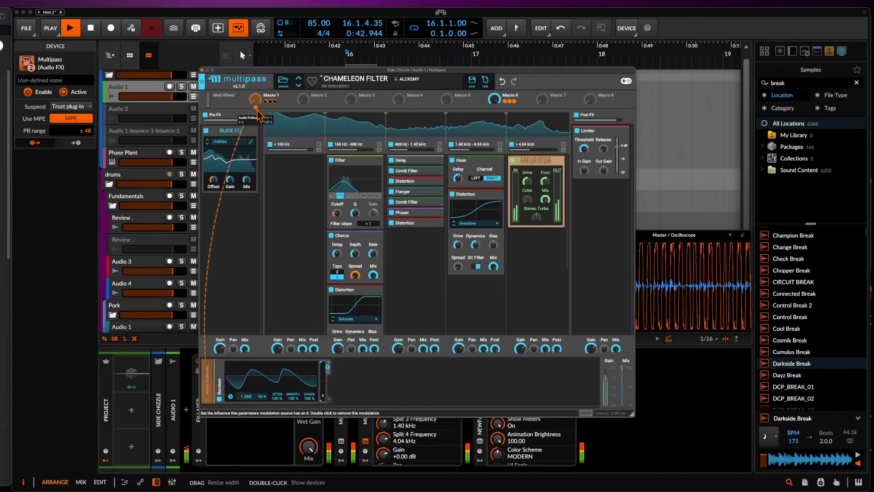
drag(255, 99, 256, 69)
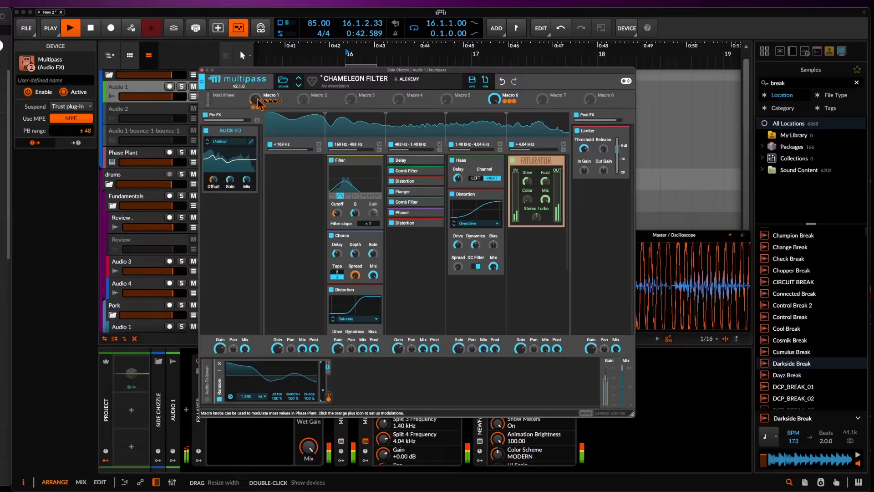
key(space)
Try the CIRCUIT BREAK FILTER preset in the new Multipass, adjusting its STEREO and SPEED macros while the loop plays
click(299, 85)
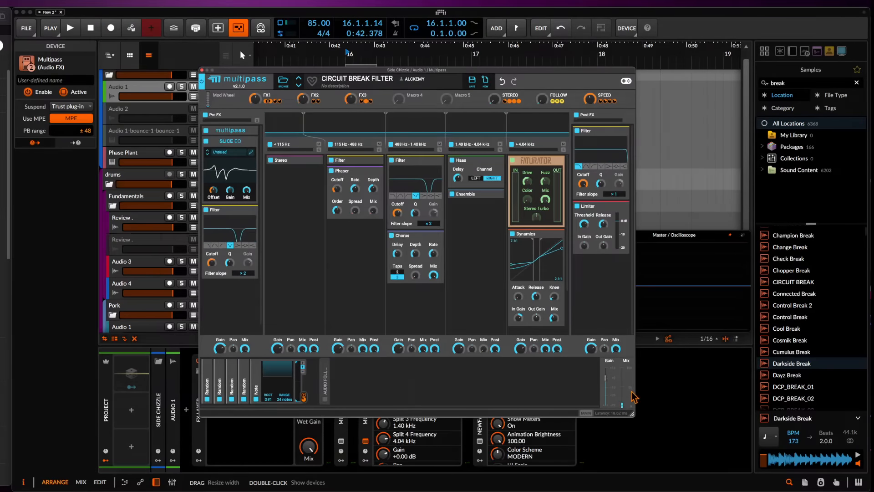
key(space)
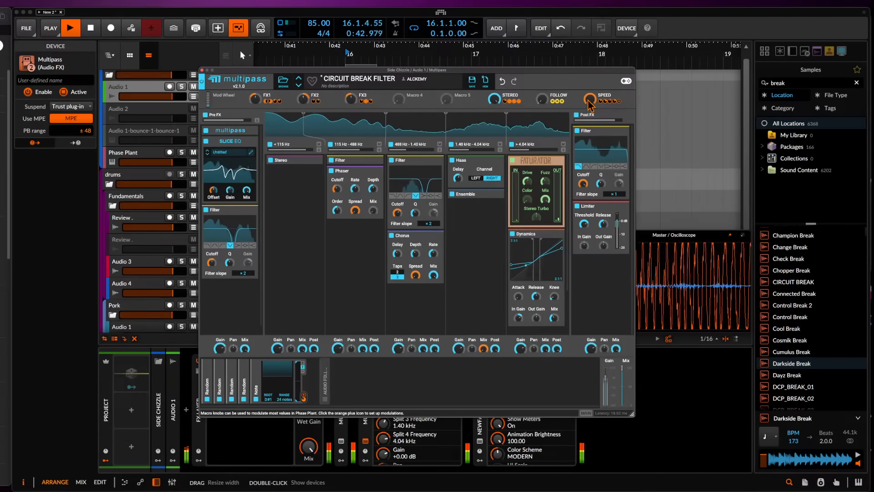
drag(590, 99, 590, 96)
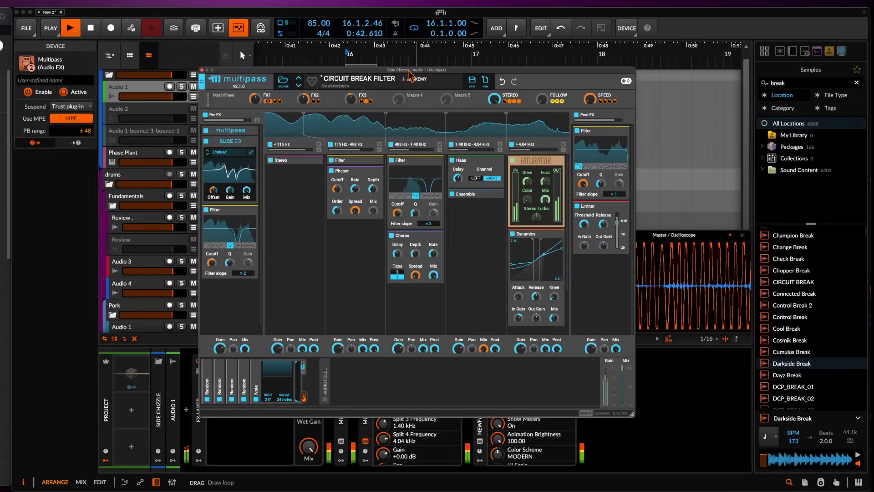
key(space)
Load the DARK PULSE FILTER preset in the new Multipass, audition it, raise its STEREO macro to 100% and close the editor
click(299, 85)
key(space)
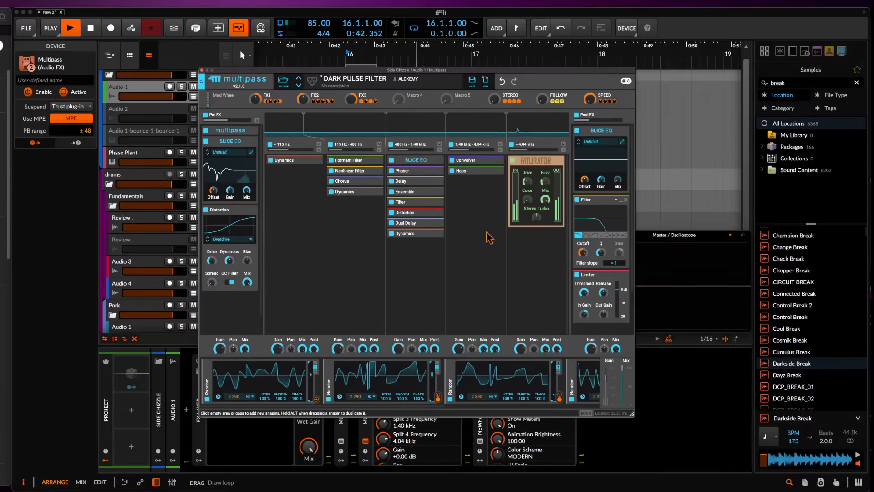
key(space)
drag(495, 99, 494, 50)
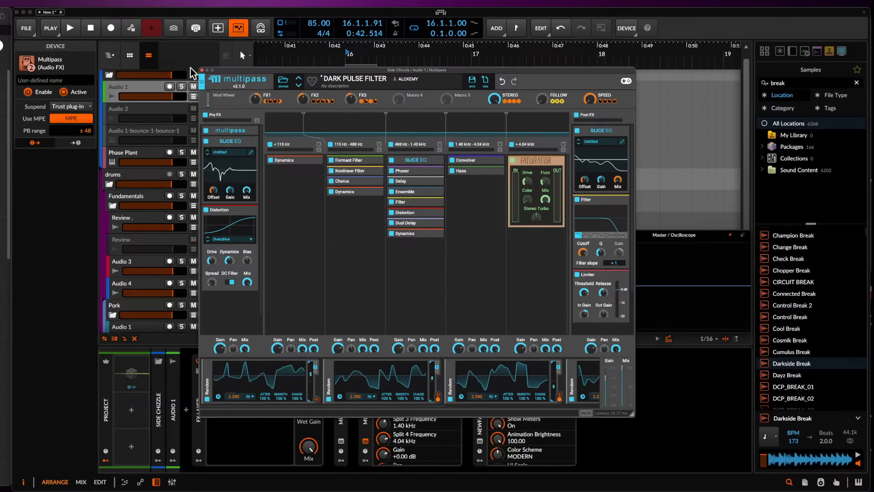
click(203, 70)
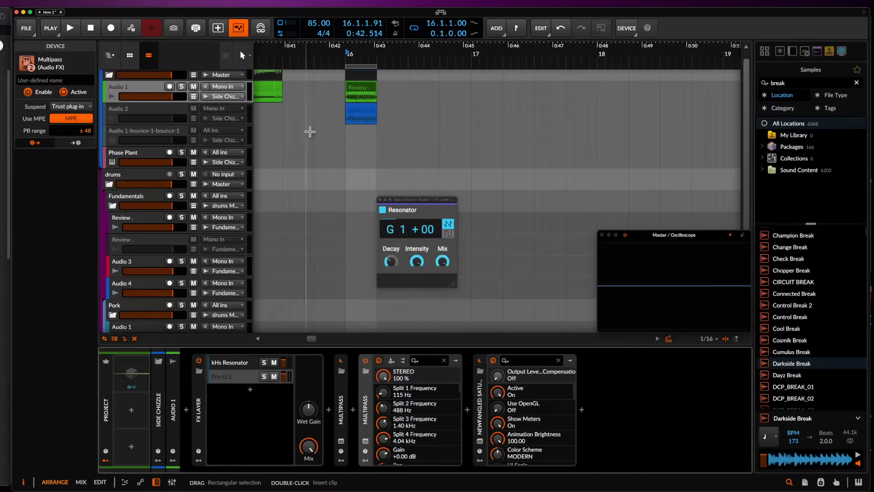
click(355, 90)
scroll(355, 89, up, 3)
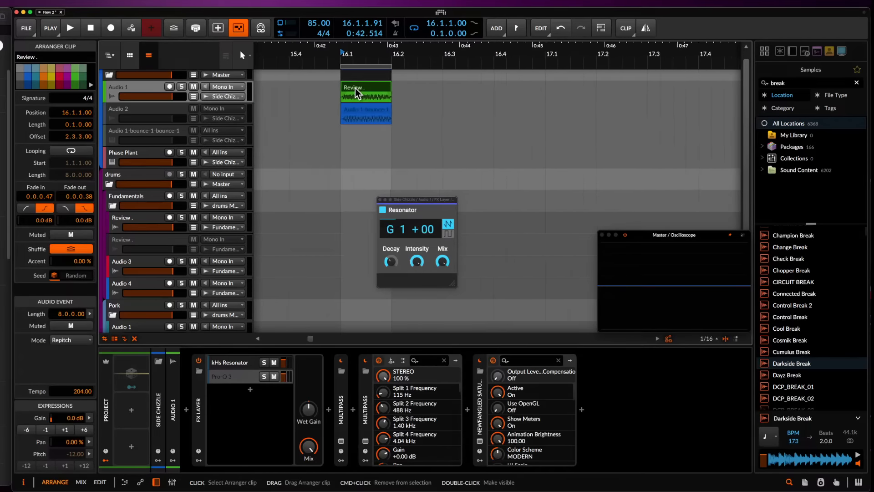
scroll(355, 88, down, 2)
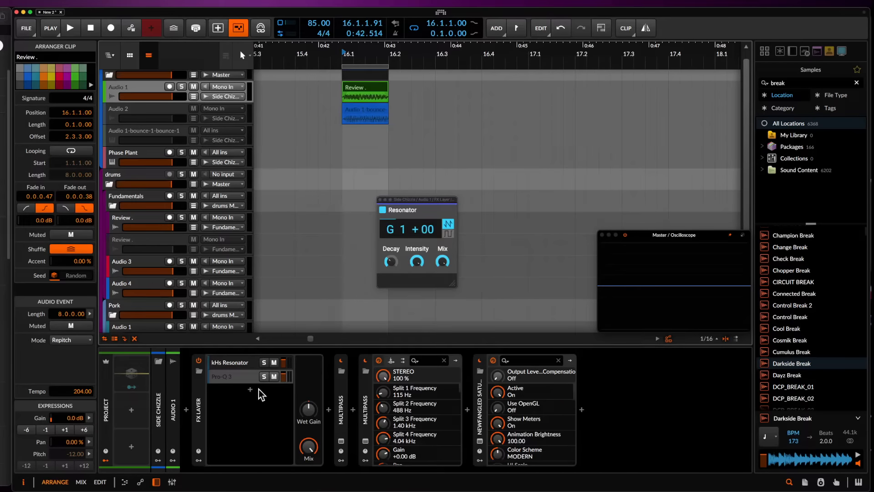
click(340, 441)
click(341, 441)
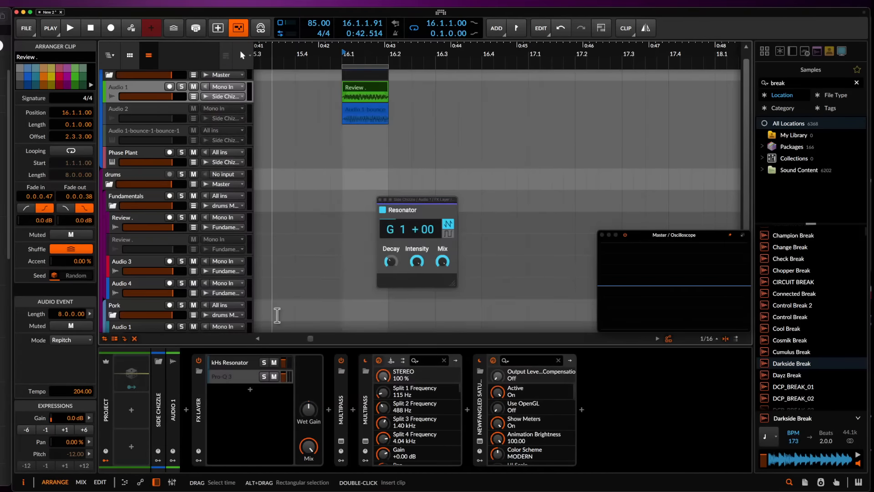
Collapse the FX Layer on Audio 1 and turn off all of the track's existing effect devices
click(152, 90)
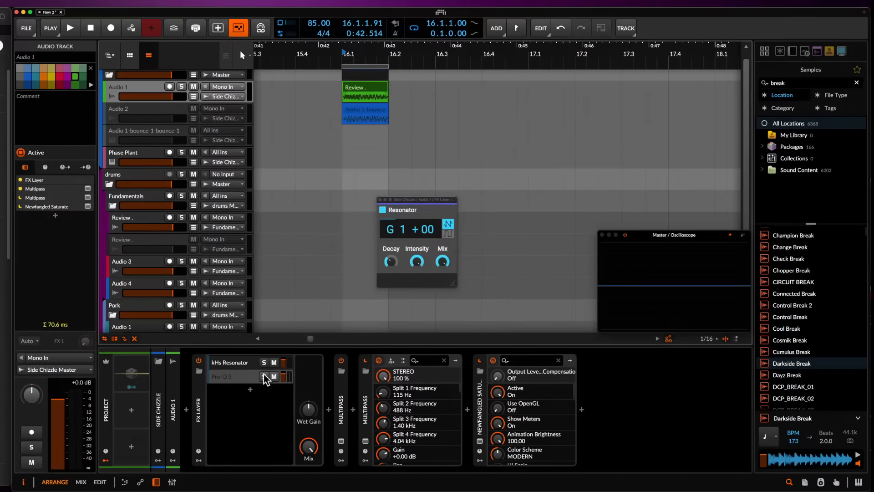
click(199, 400)
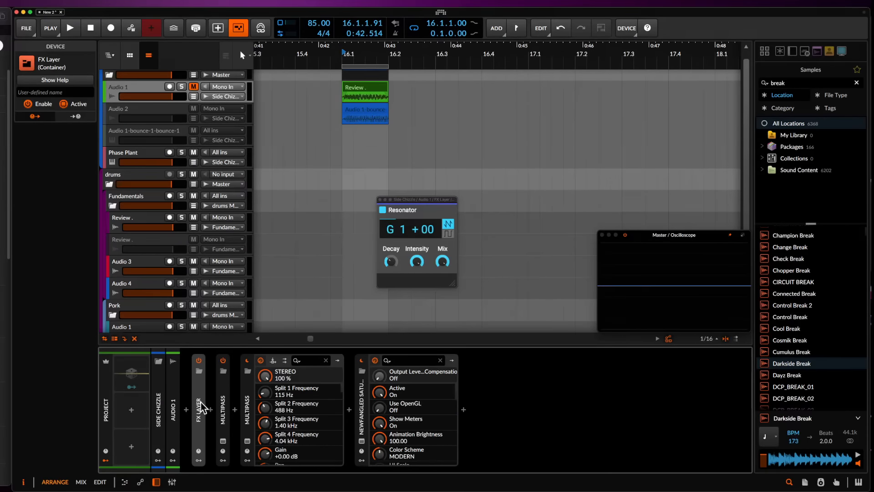
click(247, 360)
click(361, 360)
Insert a Pro-Q 3 at the start of Audio 1's chain, ahead of the FX Layer
click(186, 409)
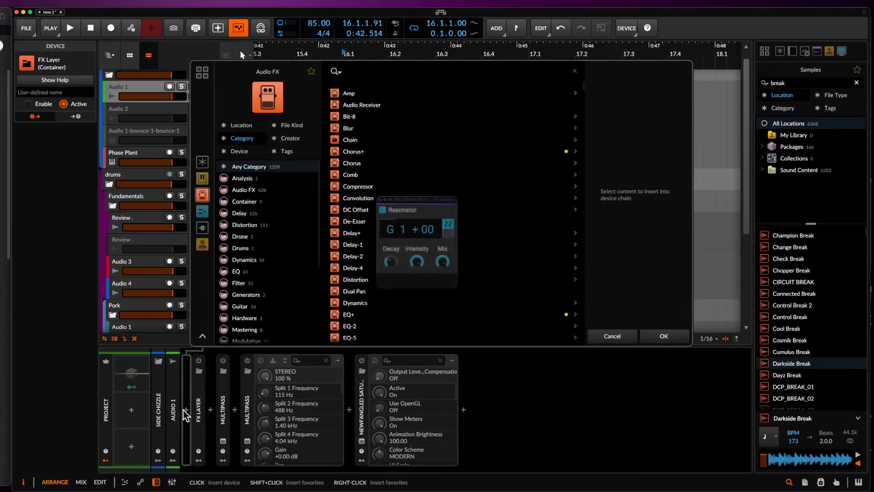
text(PRO)
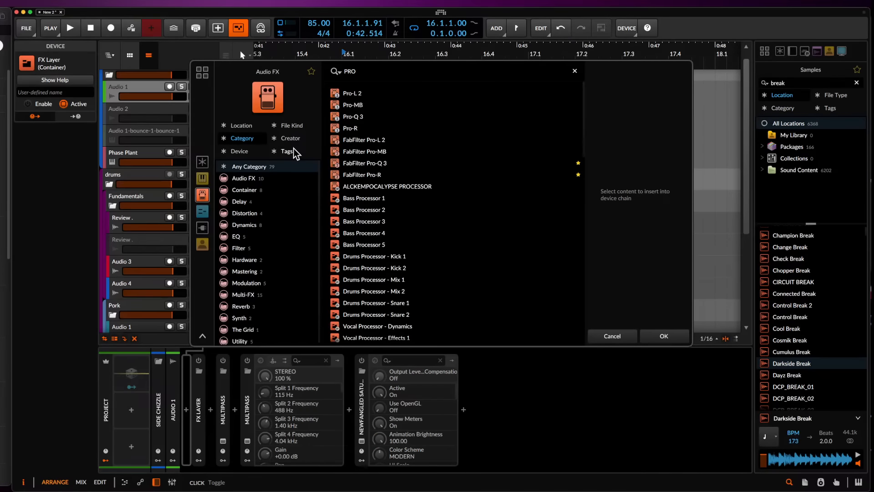
click(346, 117)
click(663, 334)
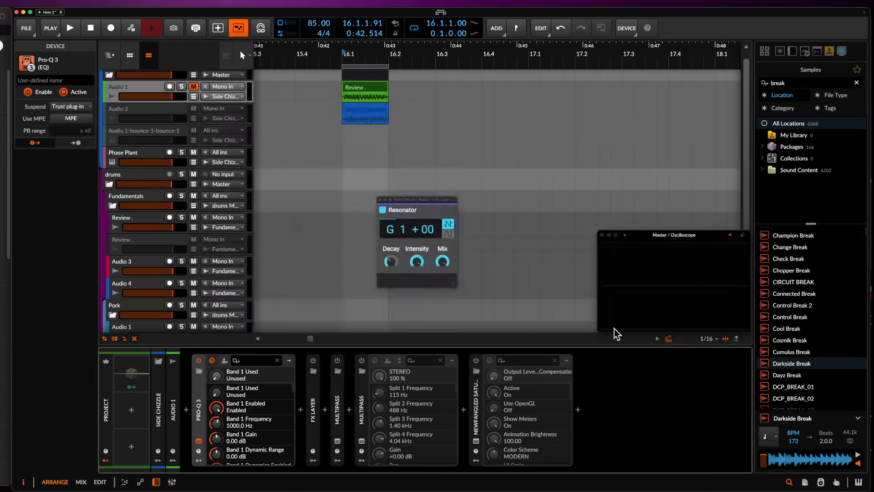
Add a low bell boost in the new Pro-Q 3 at about 55 Hz with +16.32 dB gain while the loop plays
key(space)
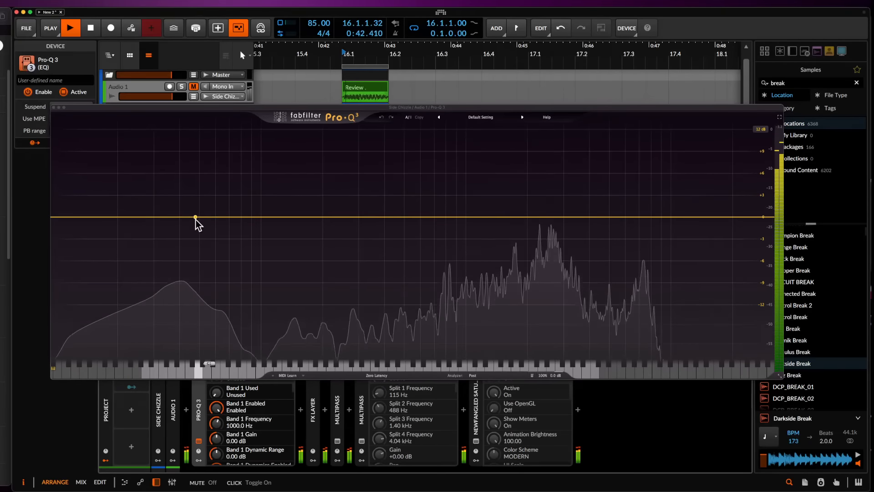
drag(195, 217, 209, 169)
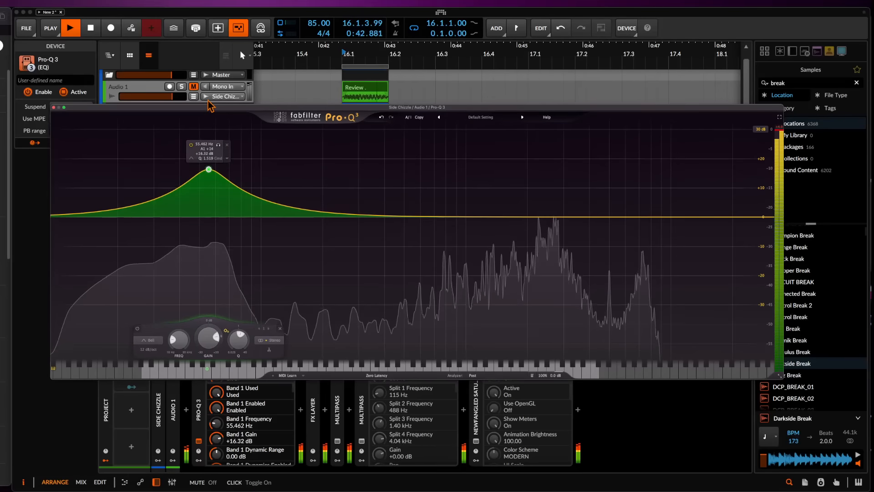
key(space)
click(54, 108)
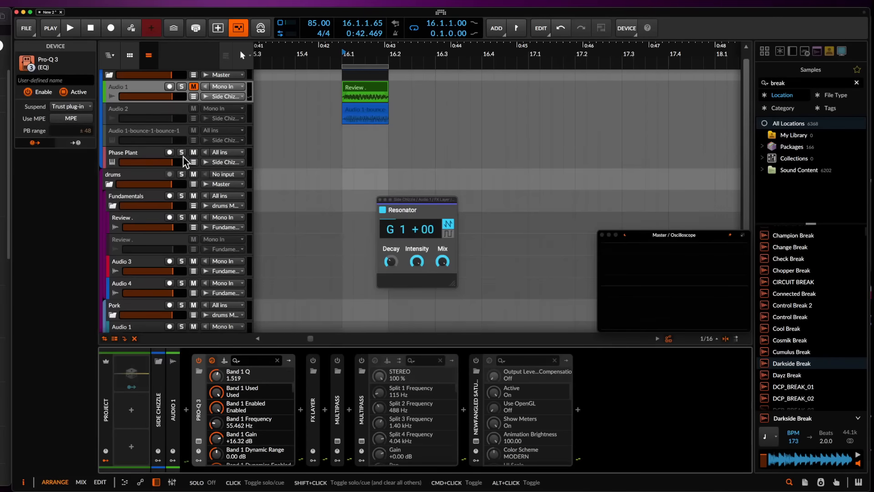